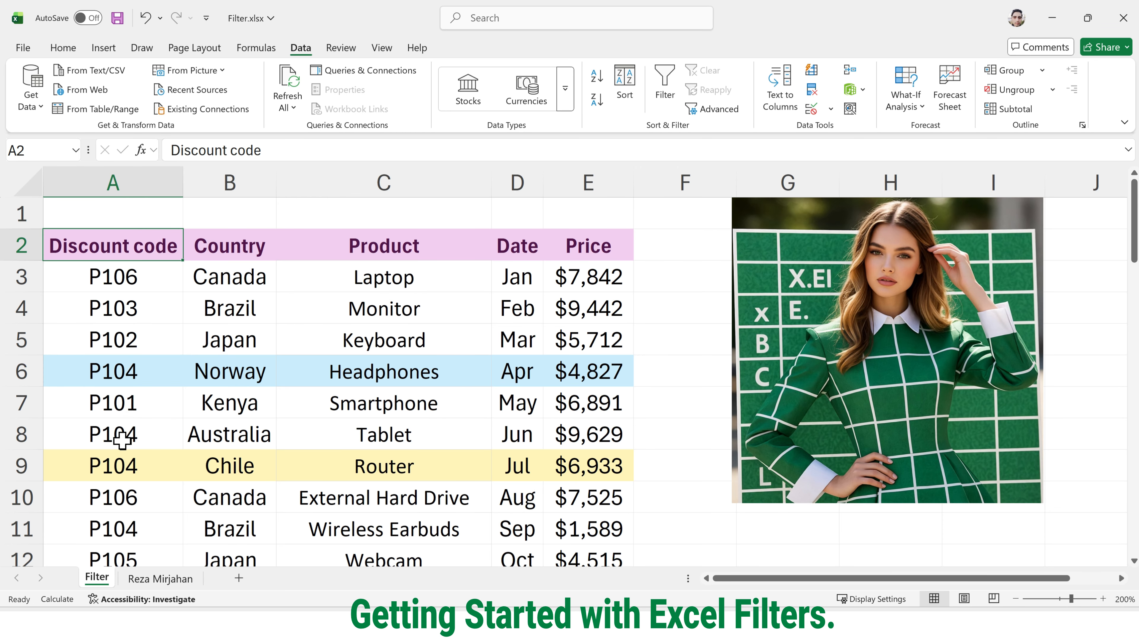
Step: Turn on Filter from the Home tab's Sort & Filter menu for the sales table headers
{"action": "scroll", "coordinate": [120, 436], "scroll_direction": "down", "scroll_amount": 4}
{"action": "scroll", "coordinate": [123, 439], "scroll_direction": "down", "scroll_amount": 14}
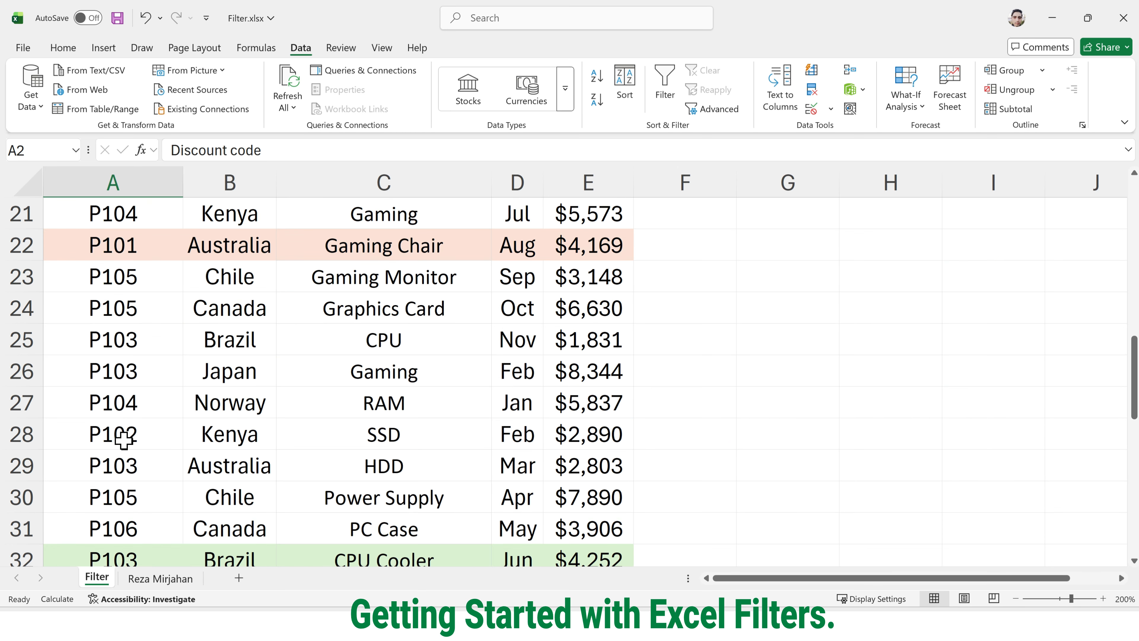
{"action": "scroll", "coordinate": [124, 440], "scroll_direction": "up", "scroll_amount": 18}
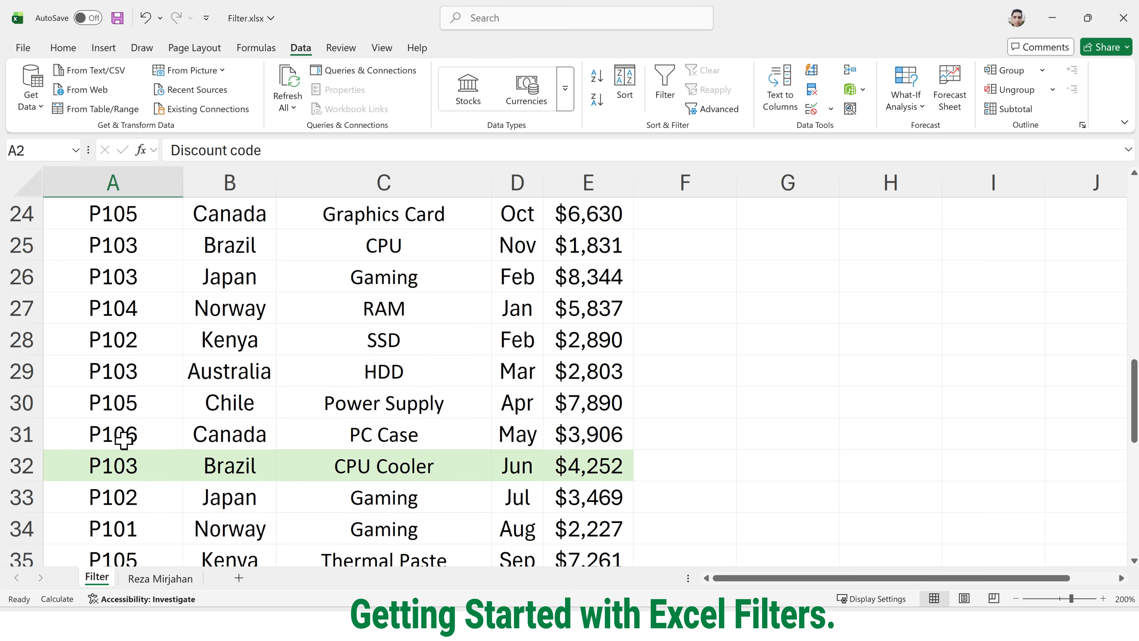
{"action": "scroll", "coordinate": [123, 441], "scroll_direction": "up", "scroll_amount": 1}
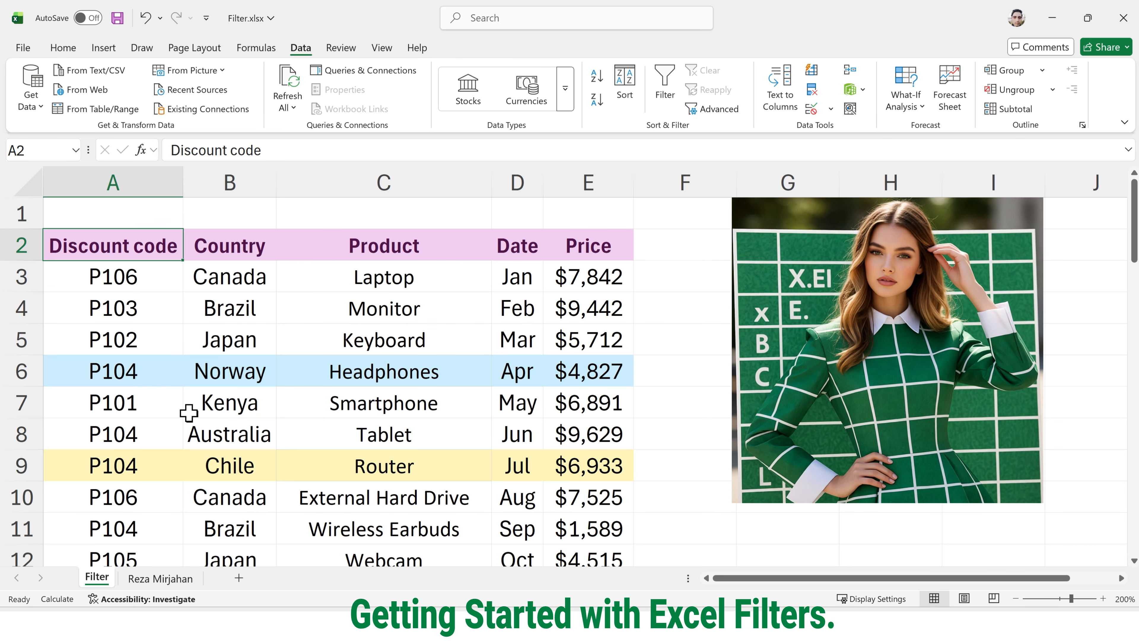
{"action": "left_click", "coordinate": [67, 48]}
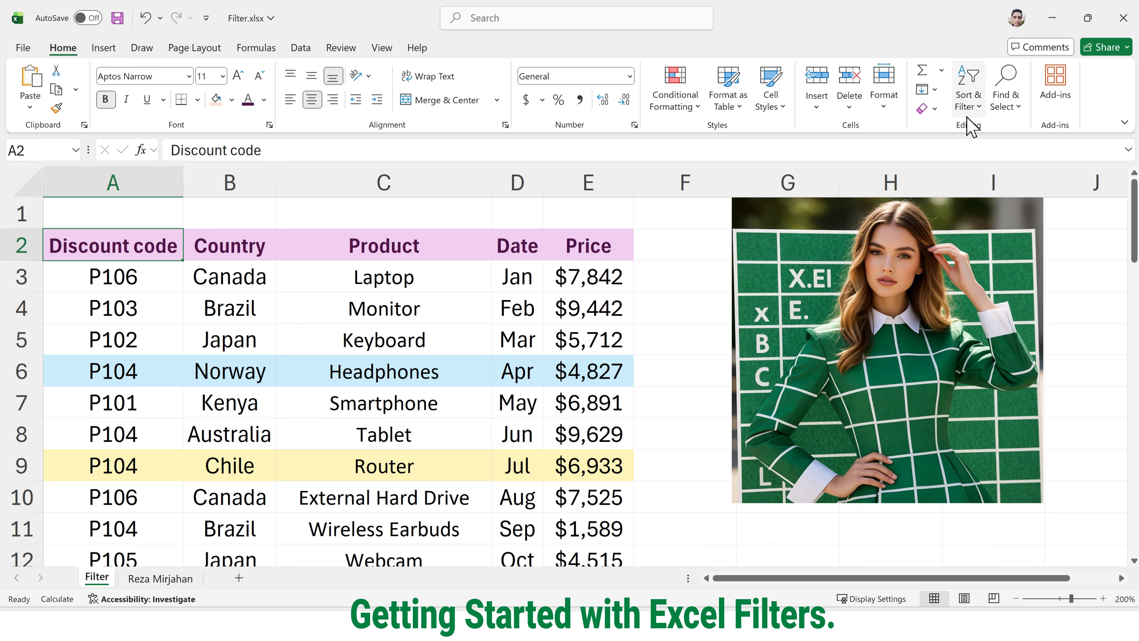
{"action": "left_click", "coordinate": [975, 109]}
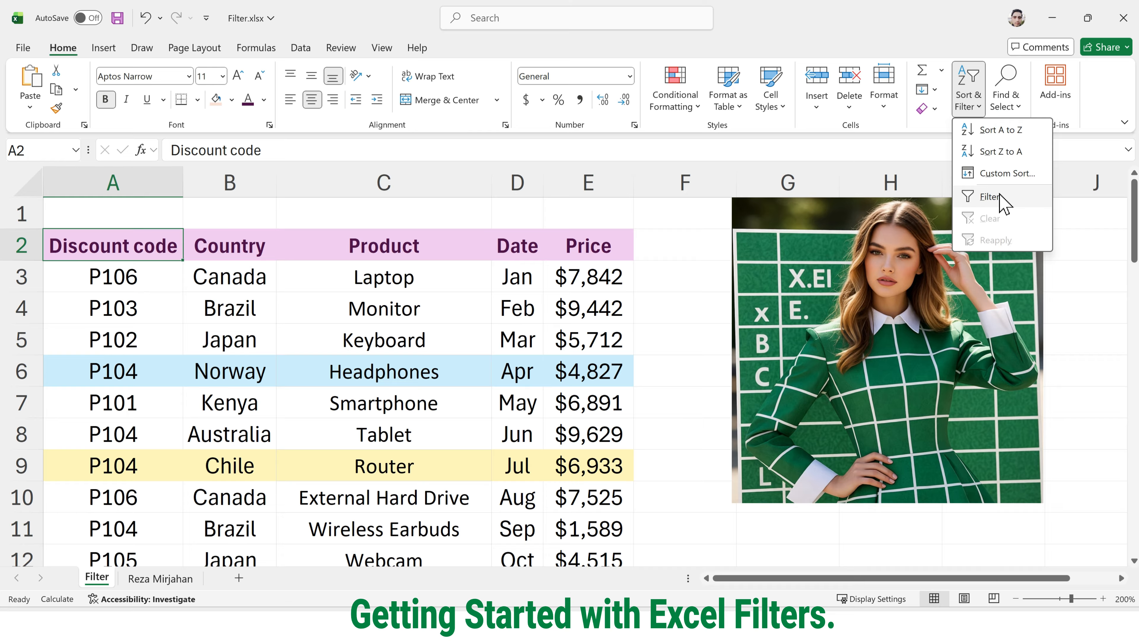
{"action": "left_click", "coordinate": [1000, 194]}
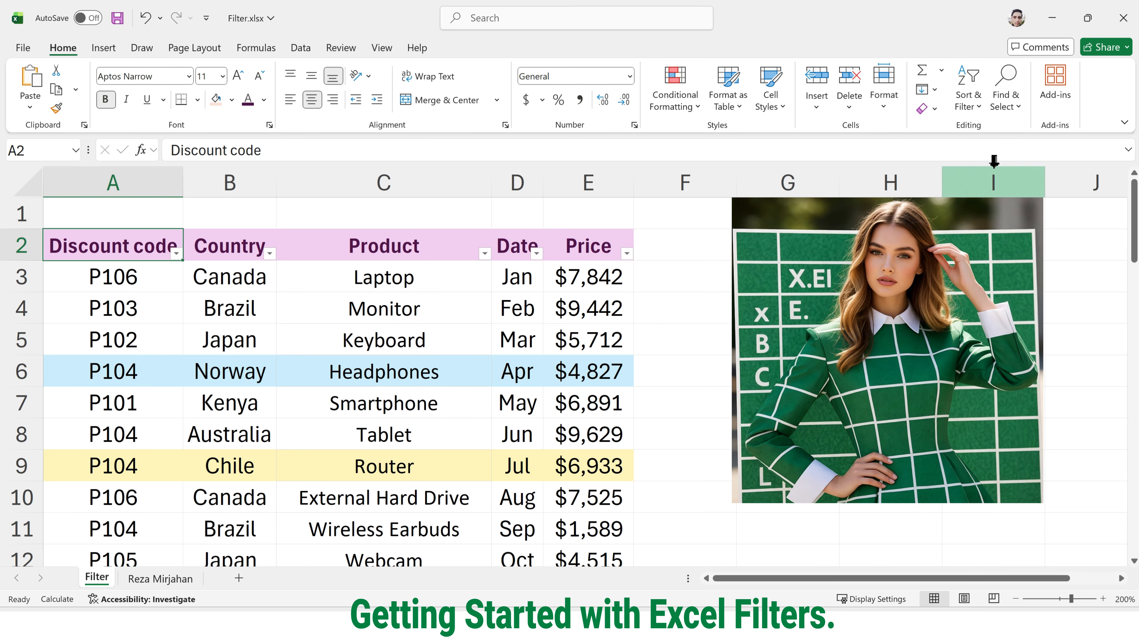
Step: Bring up the Data tab's commands, leaving header filtering on
{"action": "left_click", "coordinate": [969, 107]}
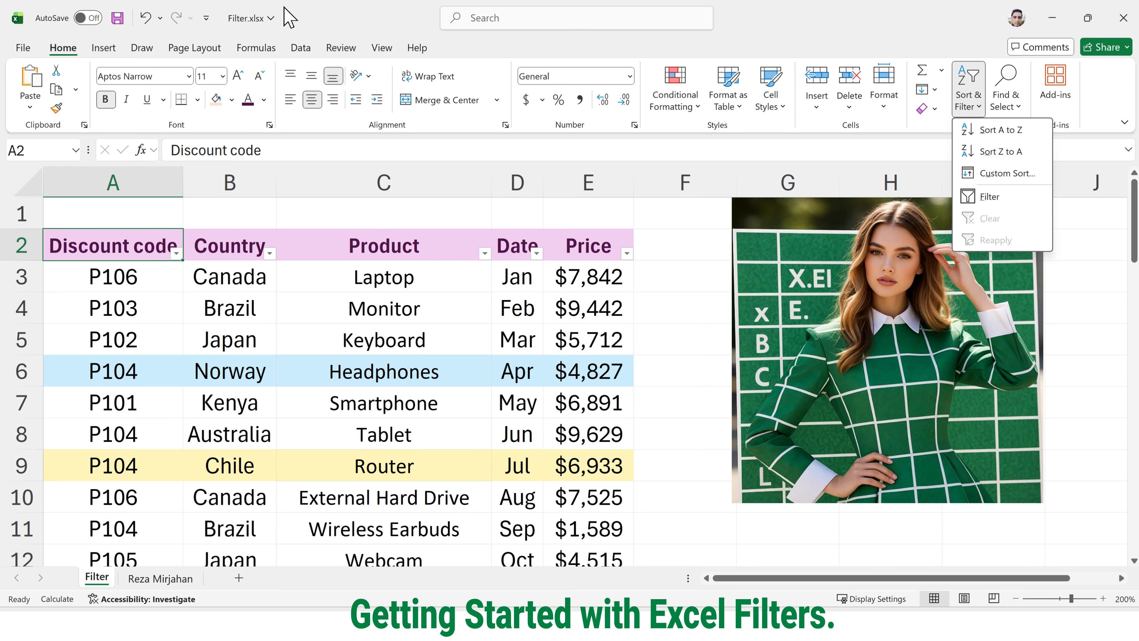
{"action": "left_click", "coordinate": [290, 18]}
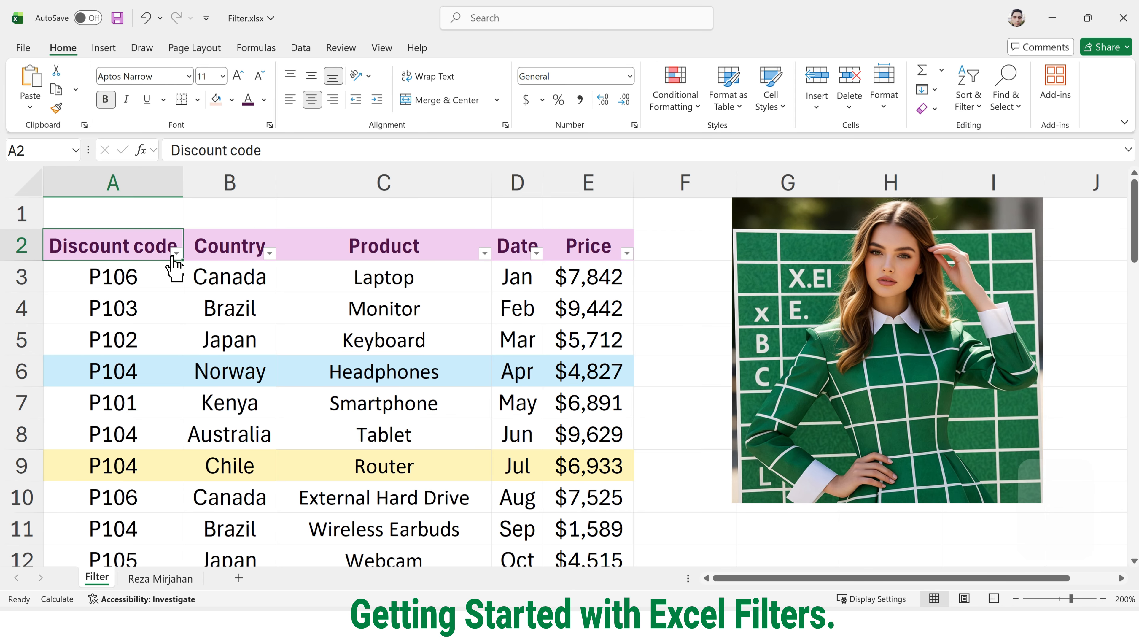
{"action": "key", "text": "ctrl+4"}
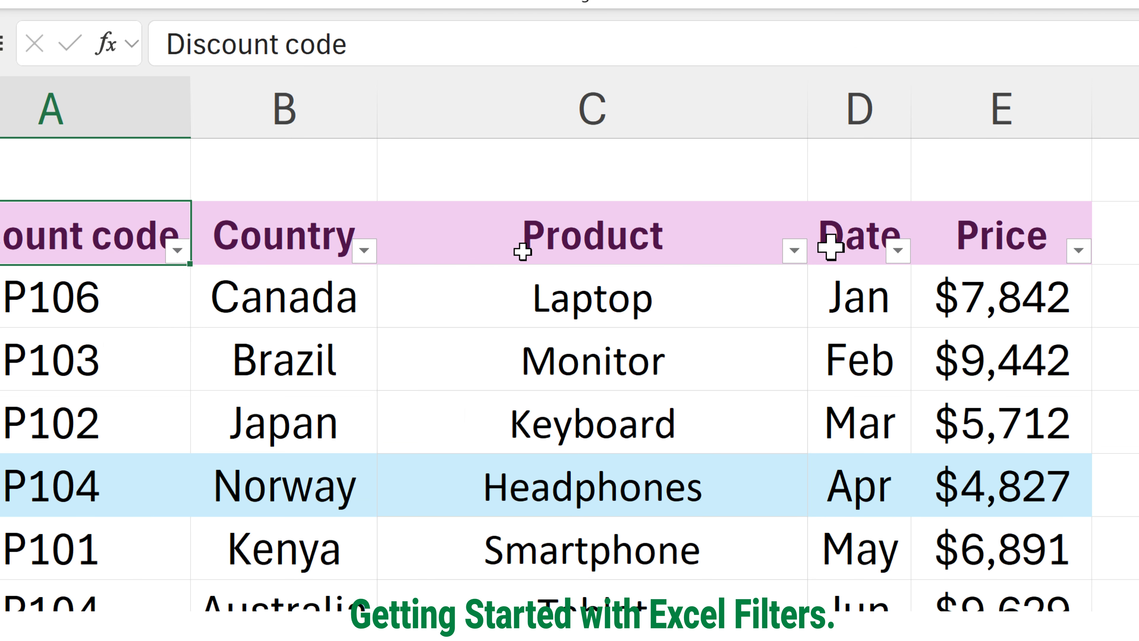
{"action": "key", "text": "ctrl+4"}
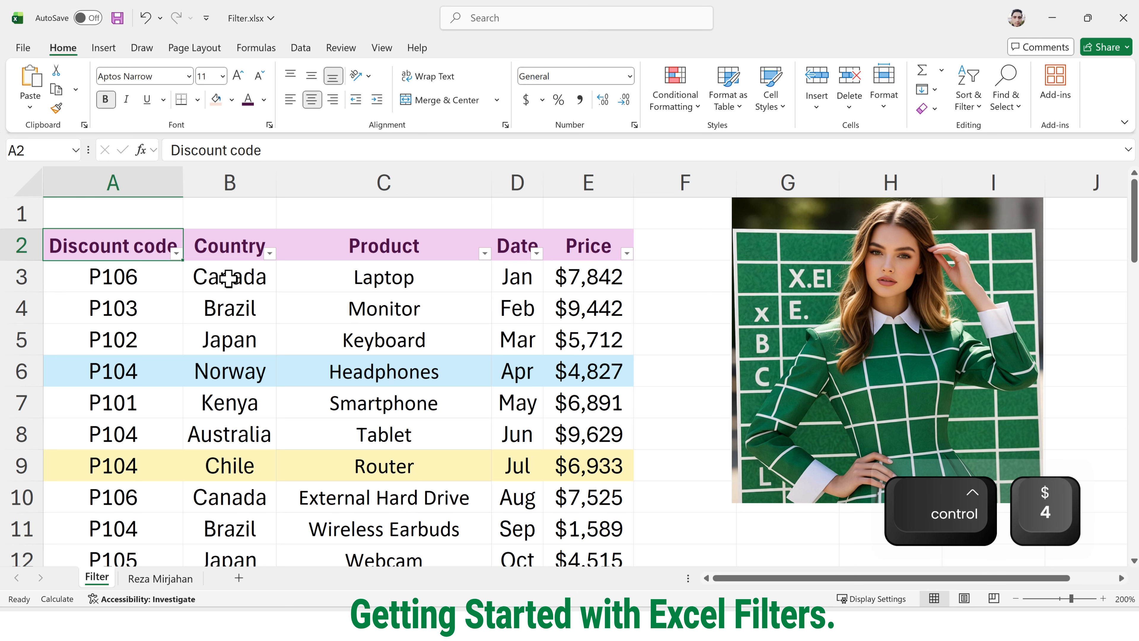
{"action": "left_click", "coordinate": [297, 50]}
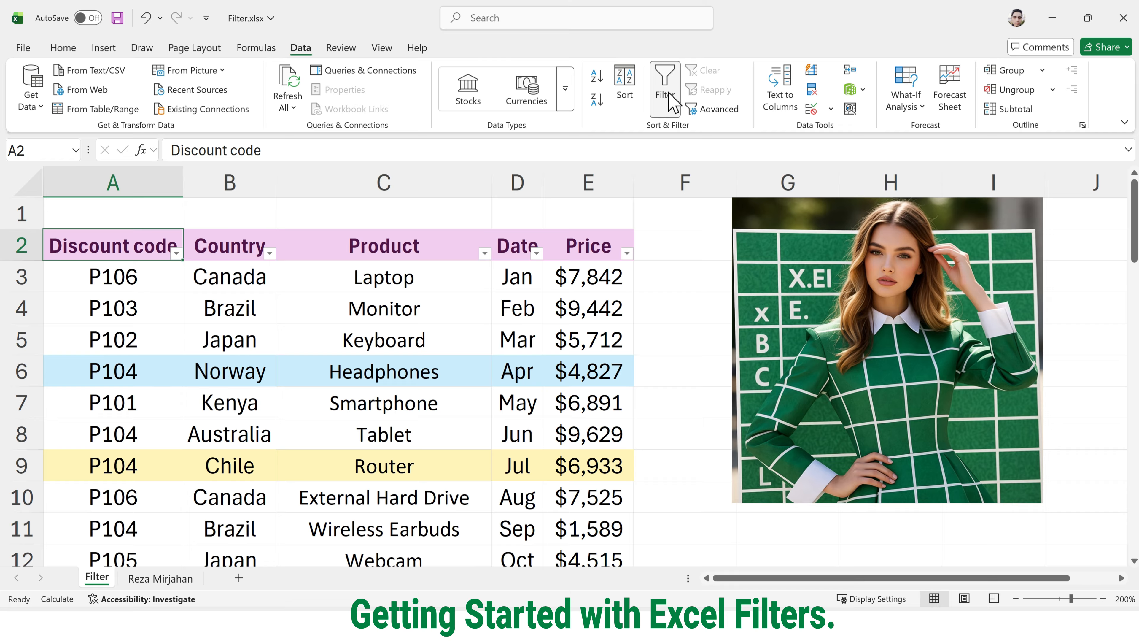
{"action": "key", "text": "ctrl"}
{"action": "key", "text": "ctrl"}
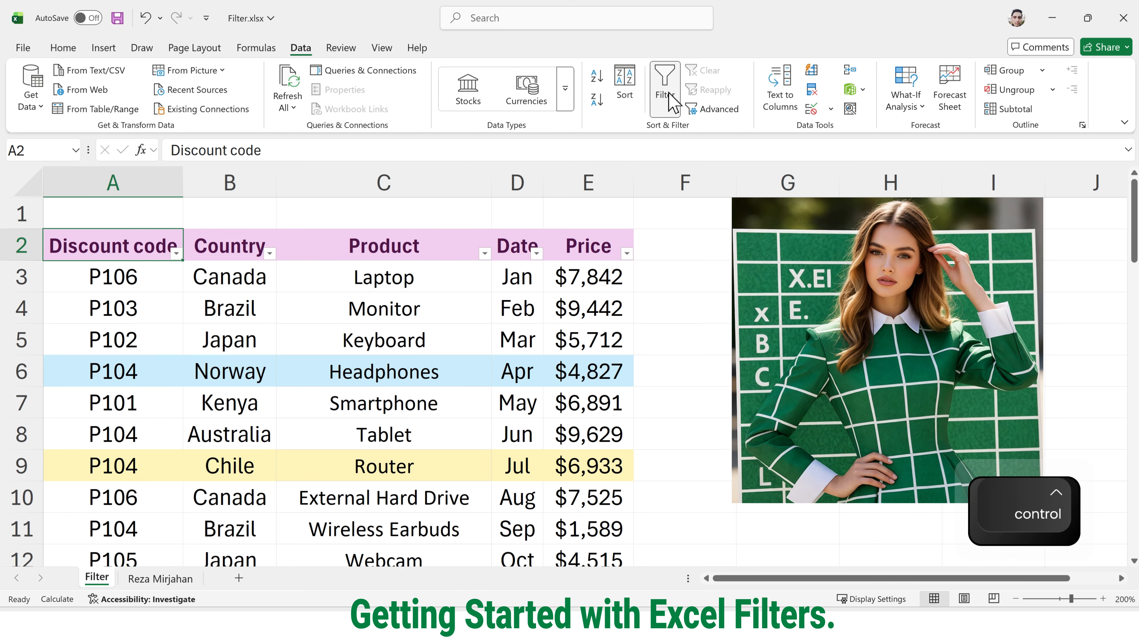
{"action": "left_click", "coordinate": [665, 90]}
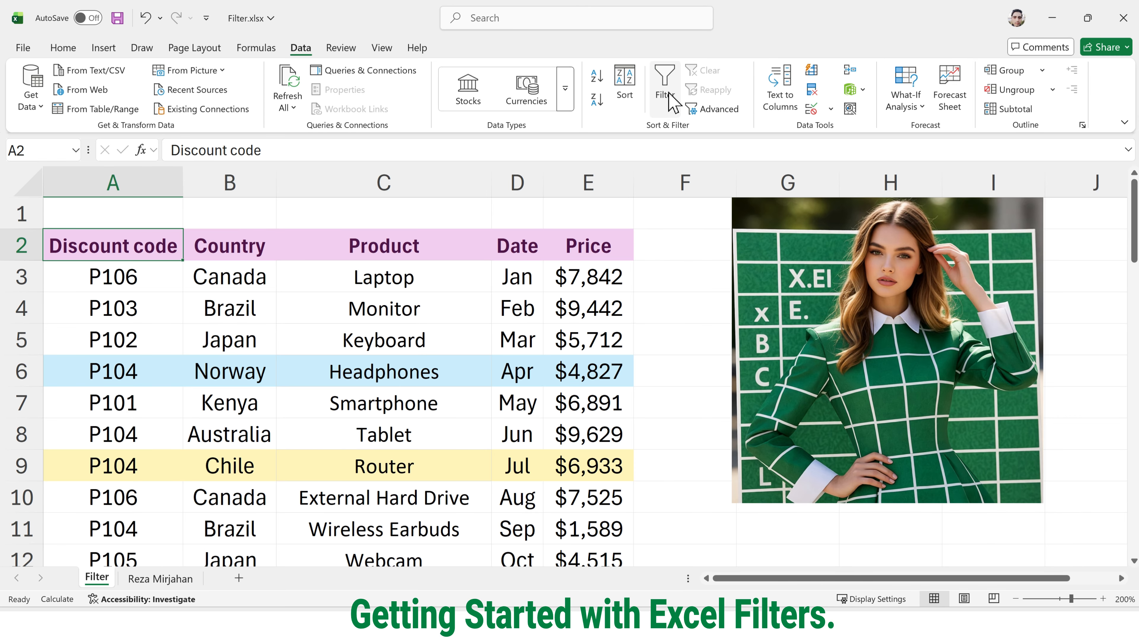
{"action": "left_click", "coordinate": [666, 92]}
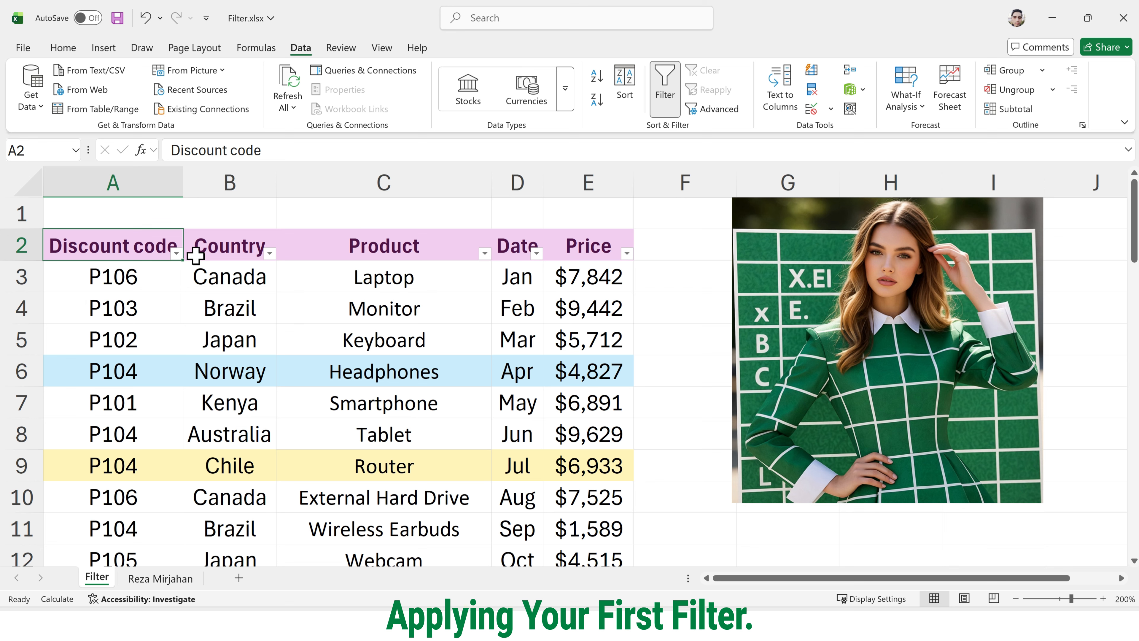
Step: Keep only discount code P103 by excluding P101, P102, P104, P105 and P106
{"action": "left_click", "coordinate": [175, 254]}
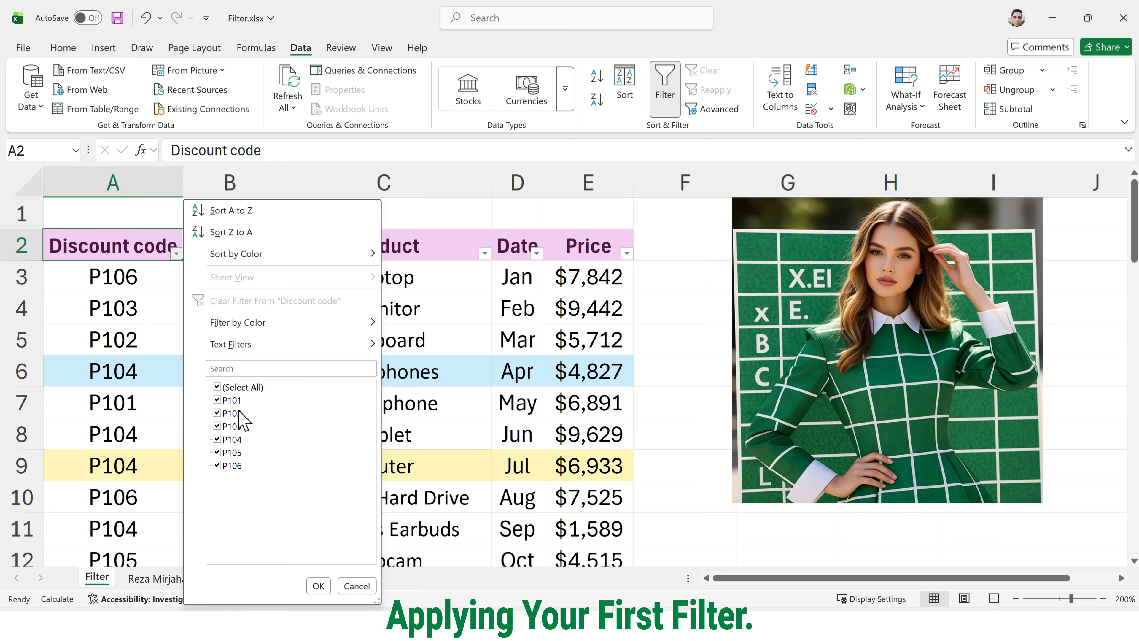
{"action": "key", "text": "ctrl+4"}
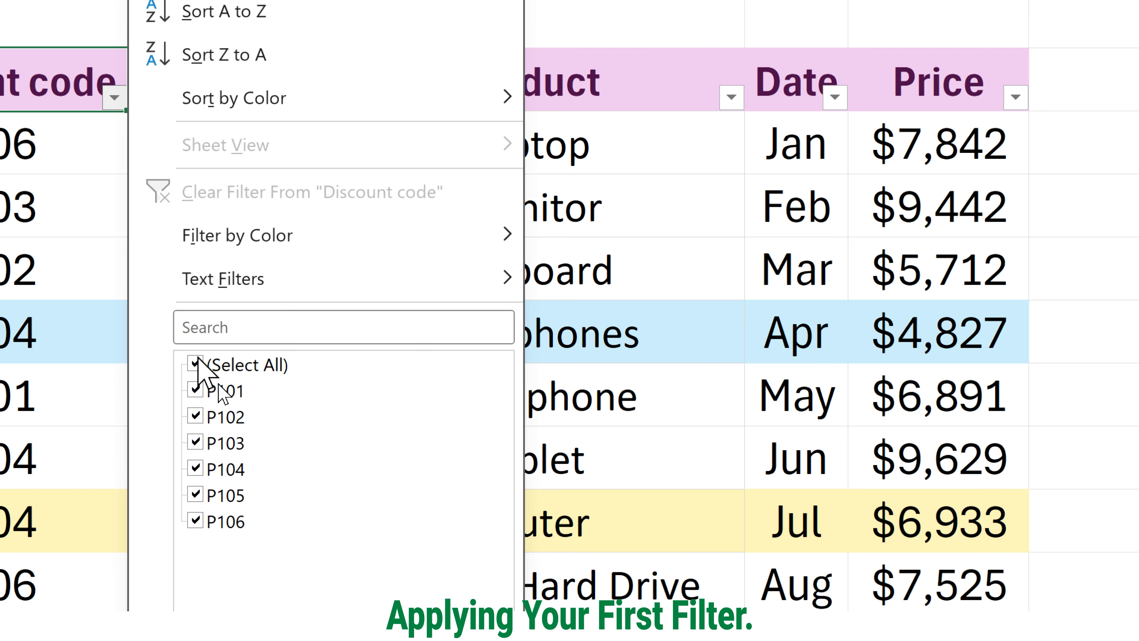
{"action": "left_click", "coordinate": [195, 390]}
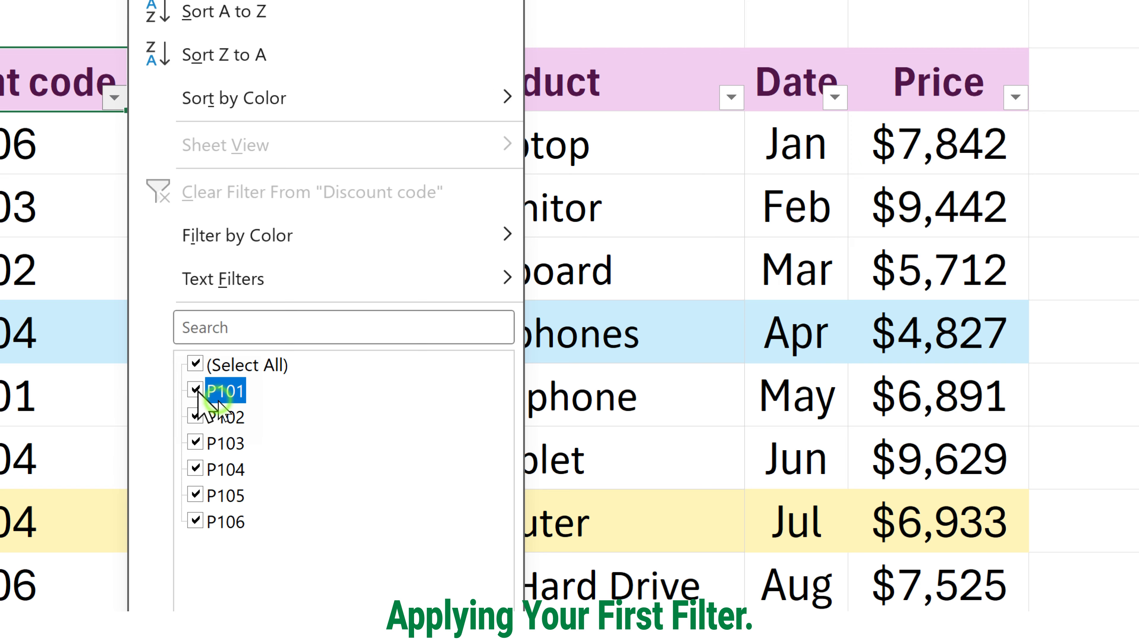
{"action": "left_click", "coordinate": [195, 416]}
{"action": "left_click", "coordinate": [195, 468]}
{"action": "left_click", "coordinate": [195, 494]}
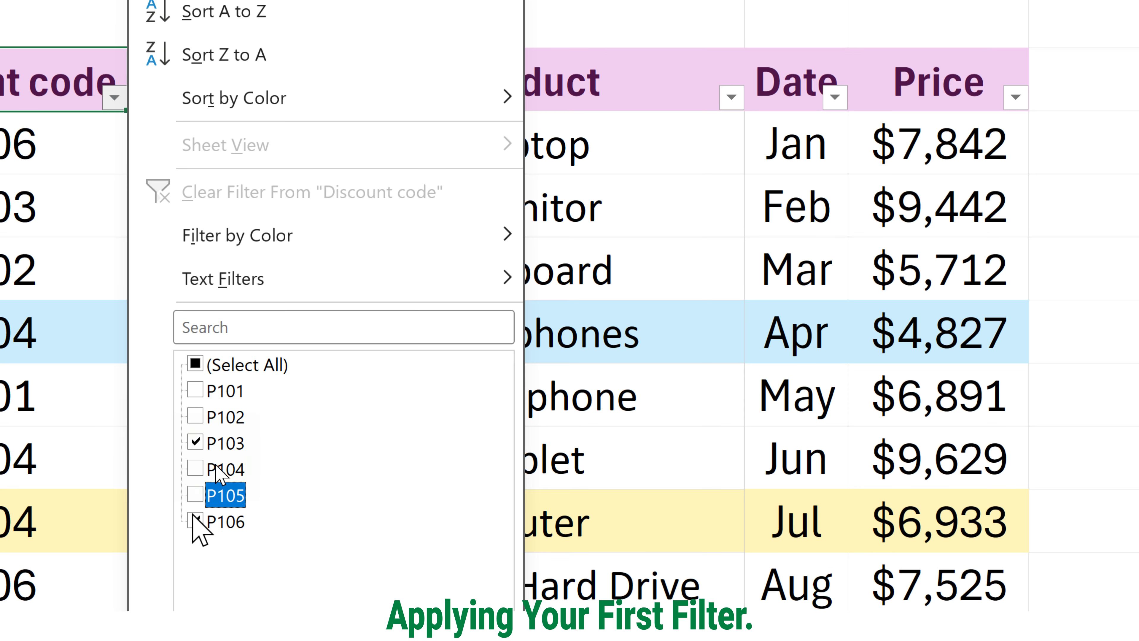
{"action": "left_click", "coordinate": [195, 521]}
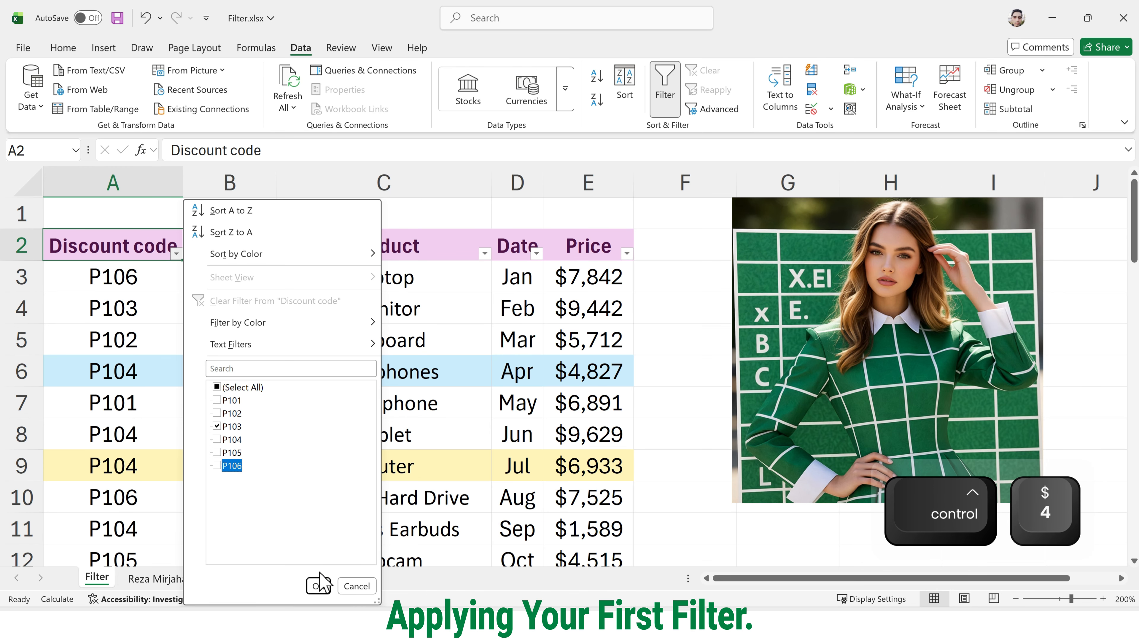
{"action": "left_click", "coordinate": [319, 582]}
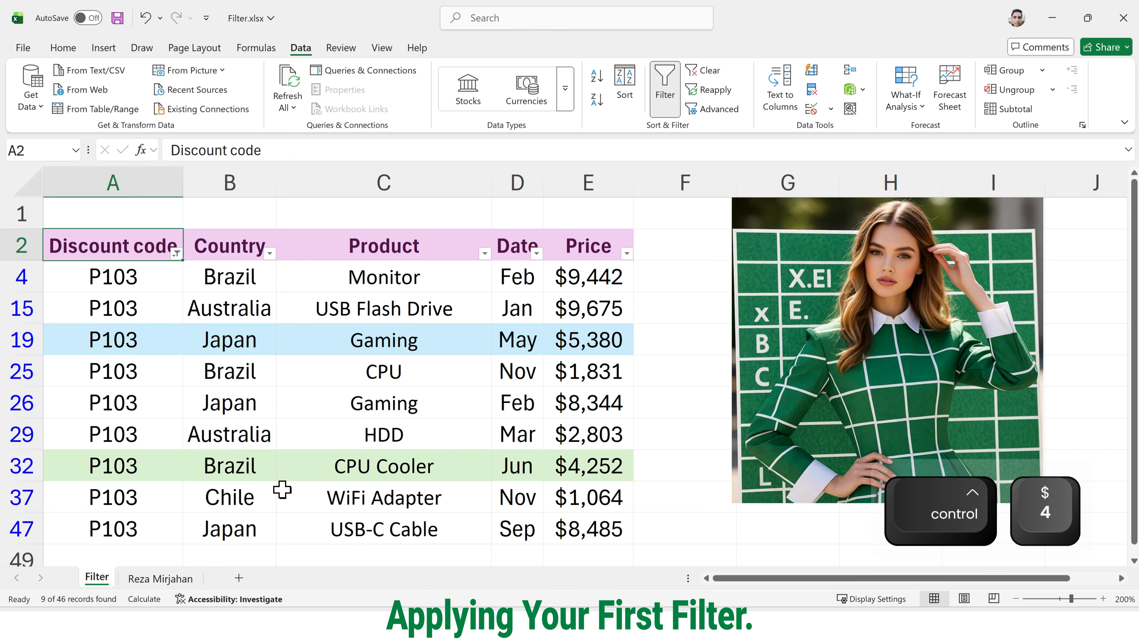
{"action": "left_click_drag", "start_coordinate": [119, 283], "coordinate": [149, 523]}
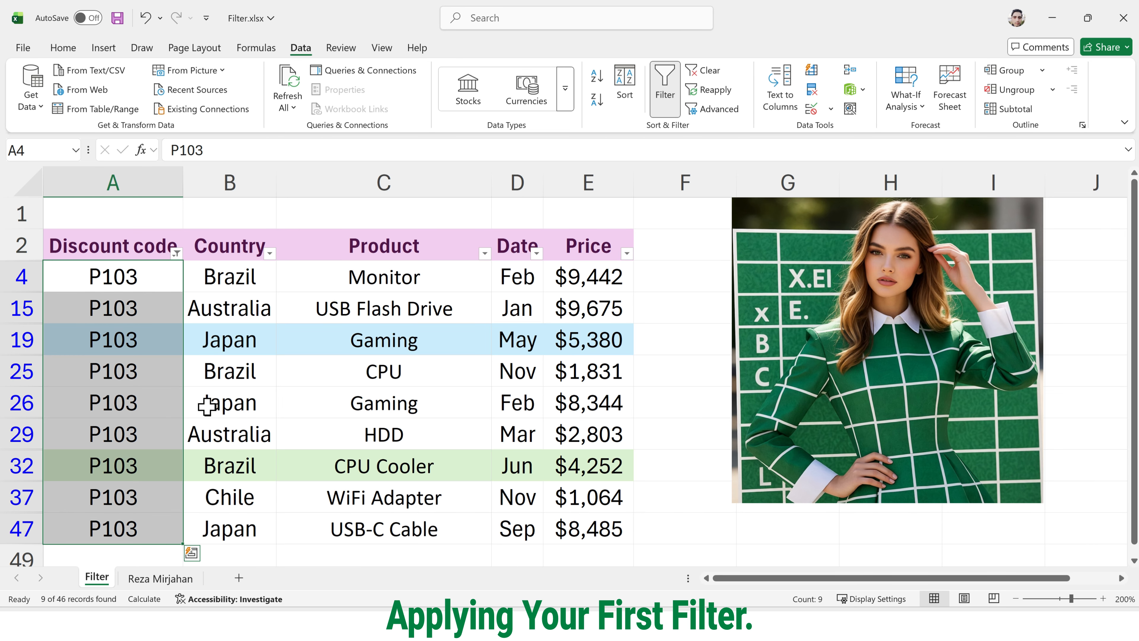
{"action": "scroll", "coordinate": [235, 387], "scroll_direction": "down", "scroll_amount": 1}
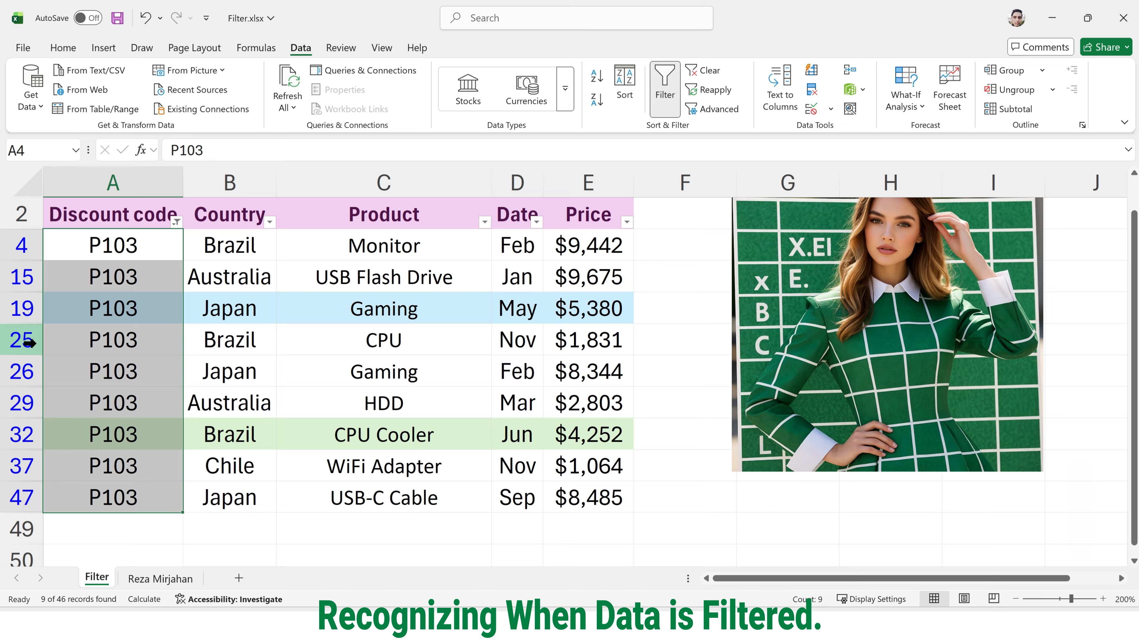
{"action": "key", "text": "ctrl+q"}
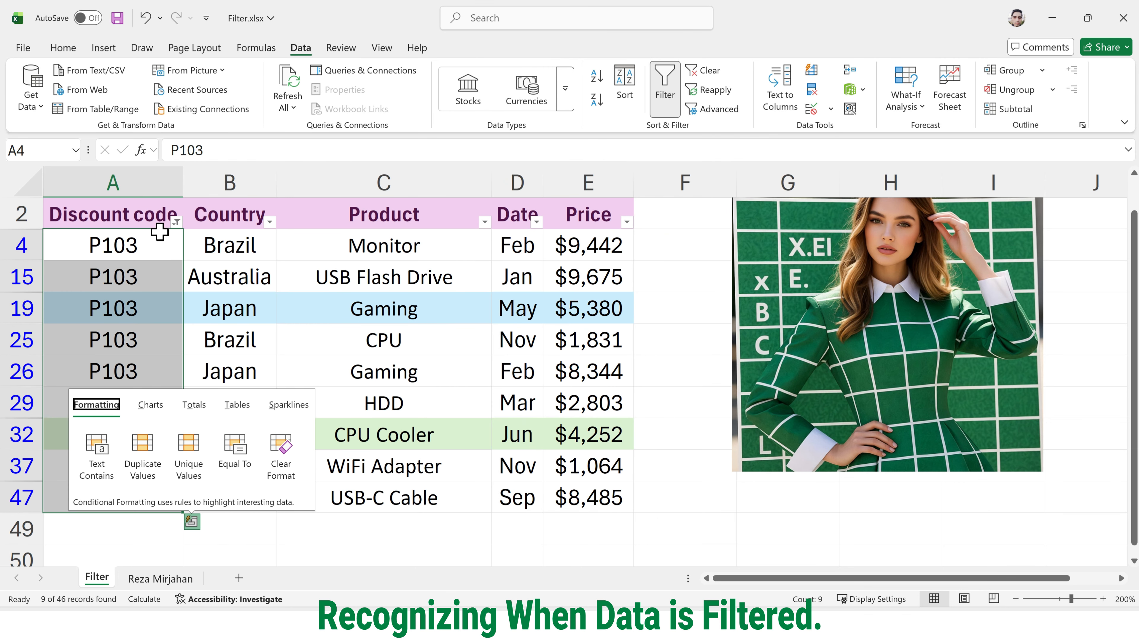
{"action": "key", "text": "ctrl+4"}
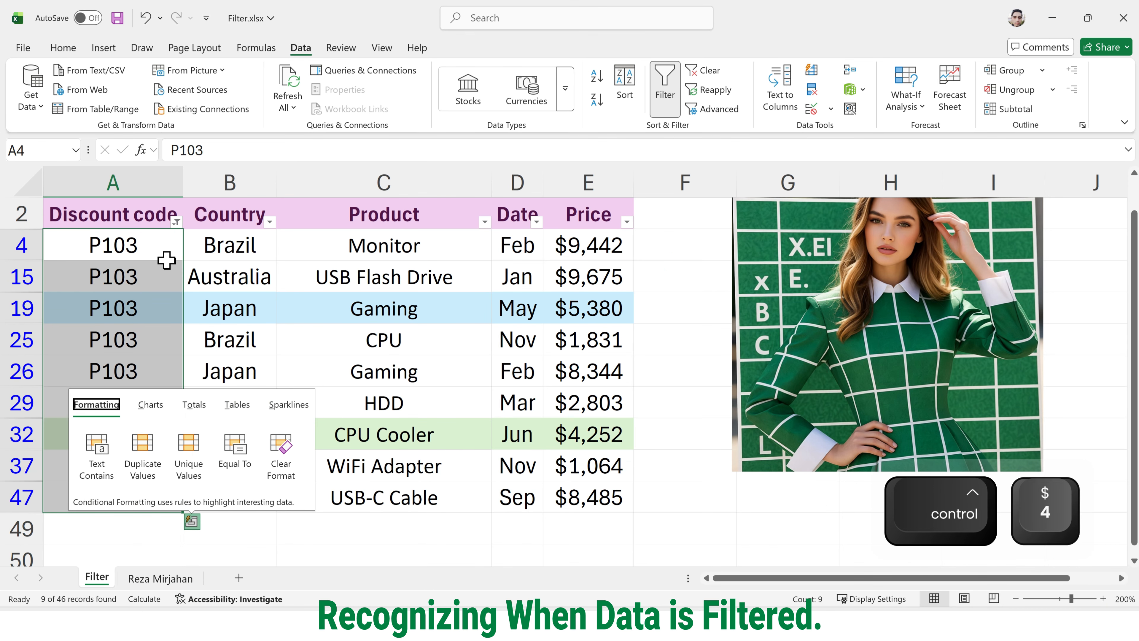
{"action": "key", "text": "Escape"}
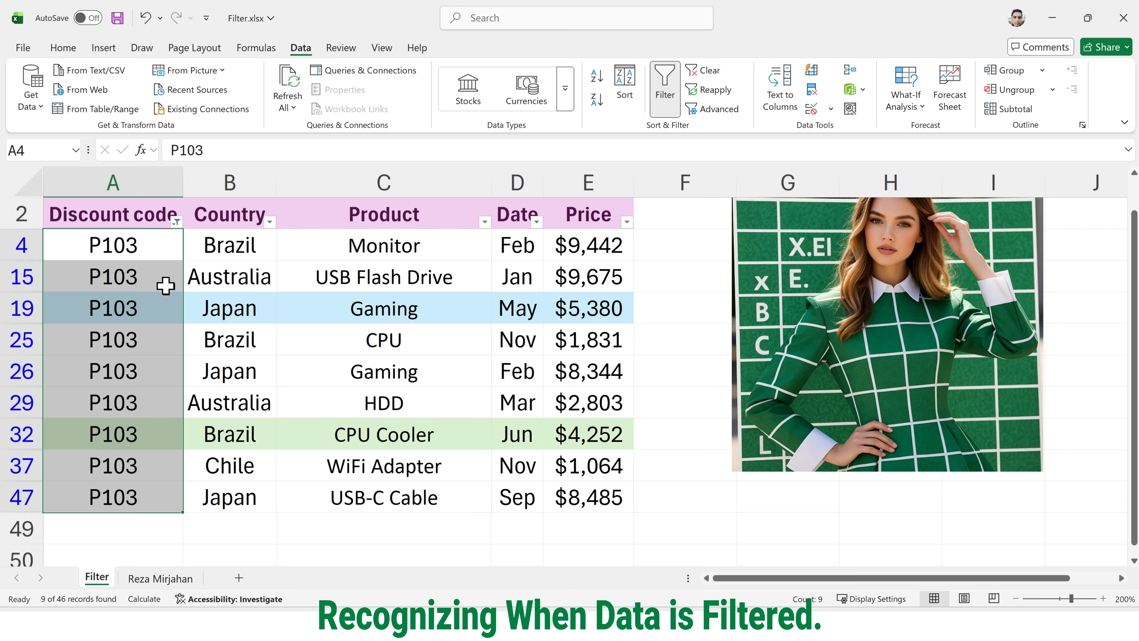
{"action": "left_click", "coordinate": [177, 222]}
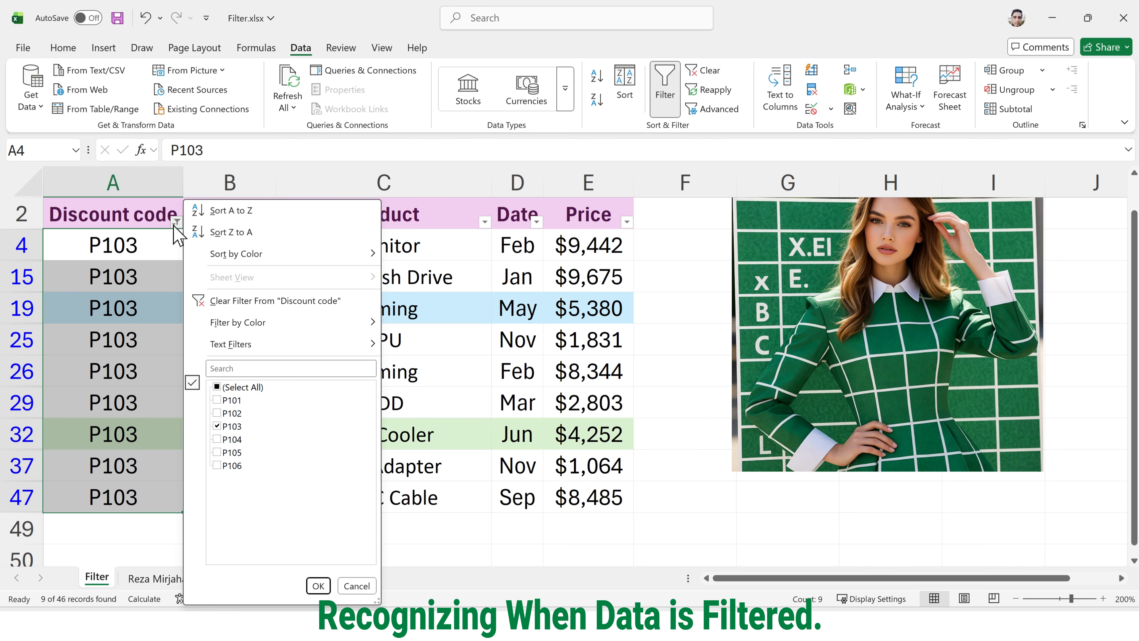
Step: Re-tick (Select All) in the Discount code filter so all codes show again
{"action": "left_click", "coordinate": [283, 301]}
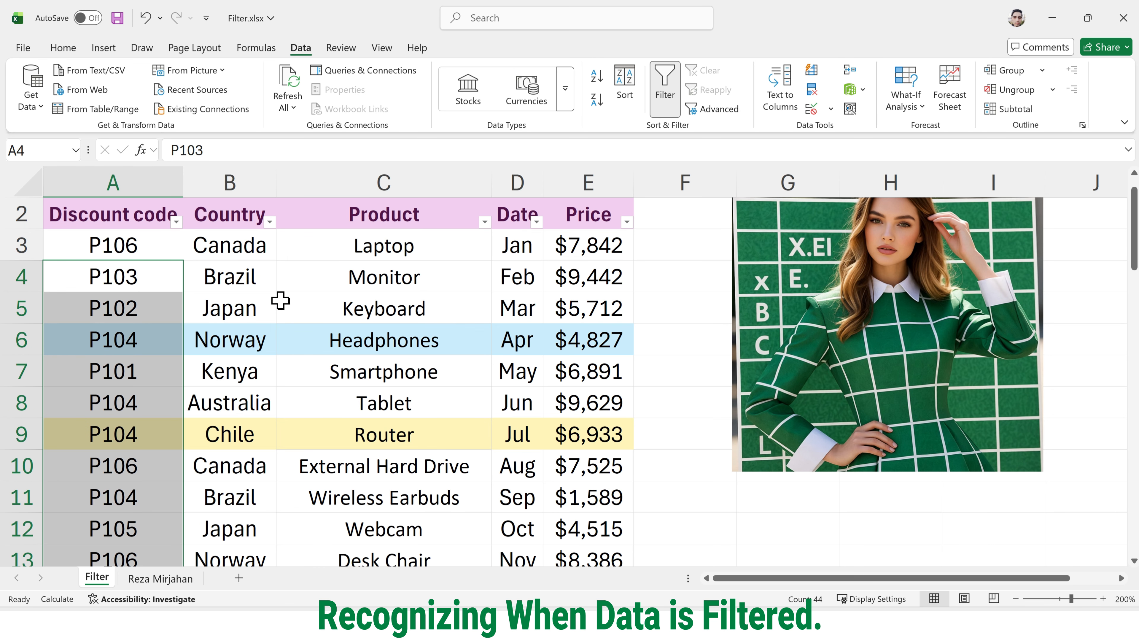
{"action": "key", "text": "ctrl+z"}
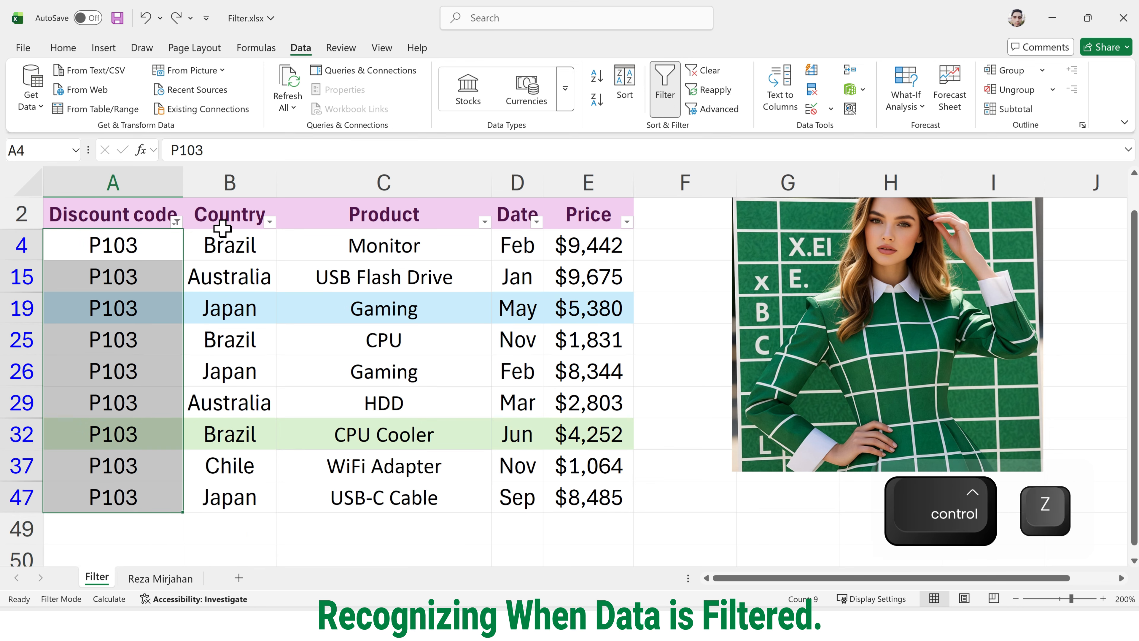
{"action": "left_click", "coordinate": [177, 223]}
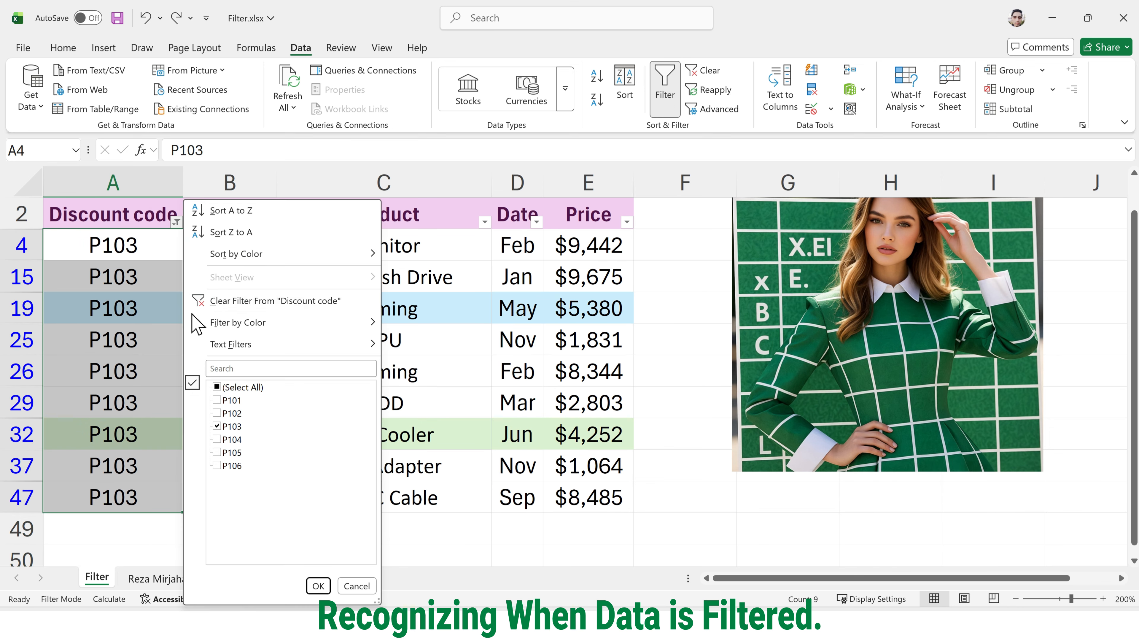
{"action": "left_click", "coordinate": [217, 387]}
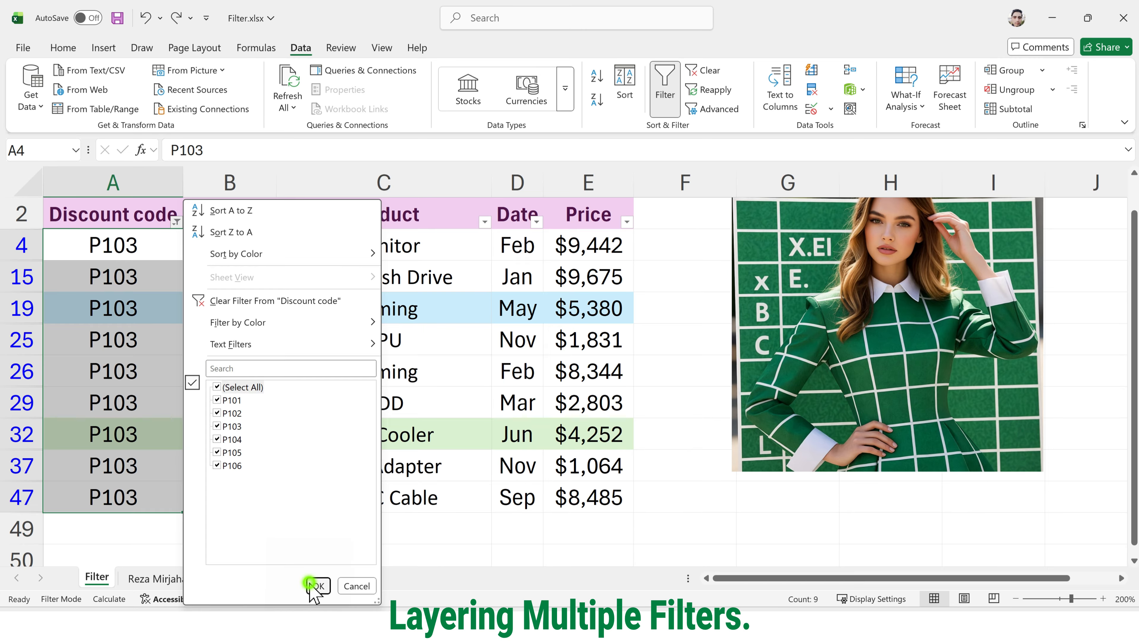
{"action": "left_click", "coordinate": [317, 585]}
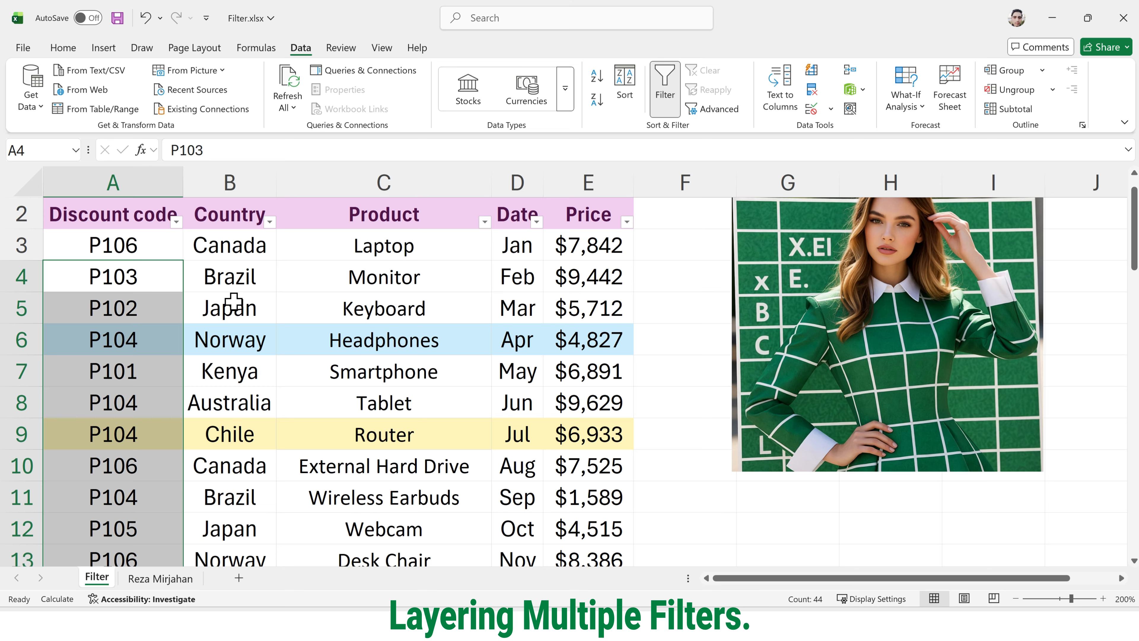
Step: Filter the Product column to Gaming and CPU only, leaving 10 of 46 records
{"action": "left_click", "coordinate": [488, 223]}
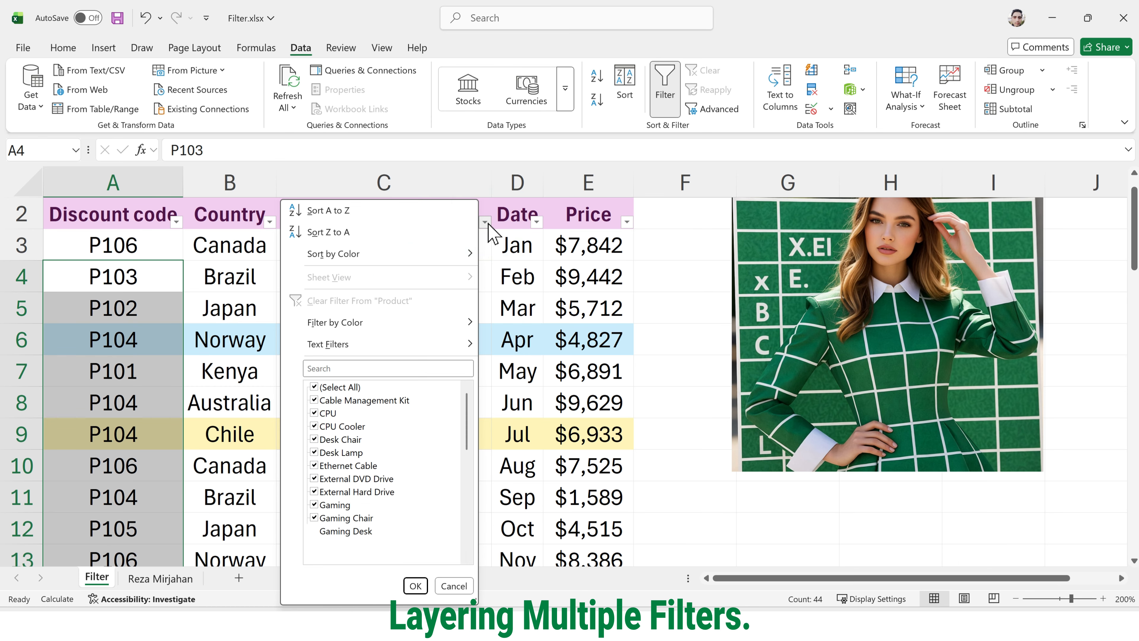
{"action": "left_click", "coordinate": [341, 387]}
{"action": "left_click", "coordinate": [314, 504]}
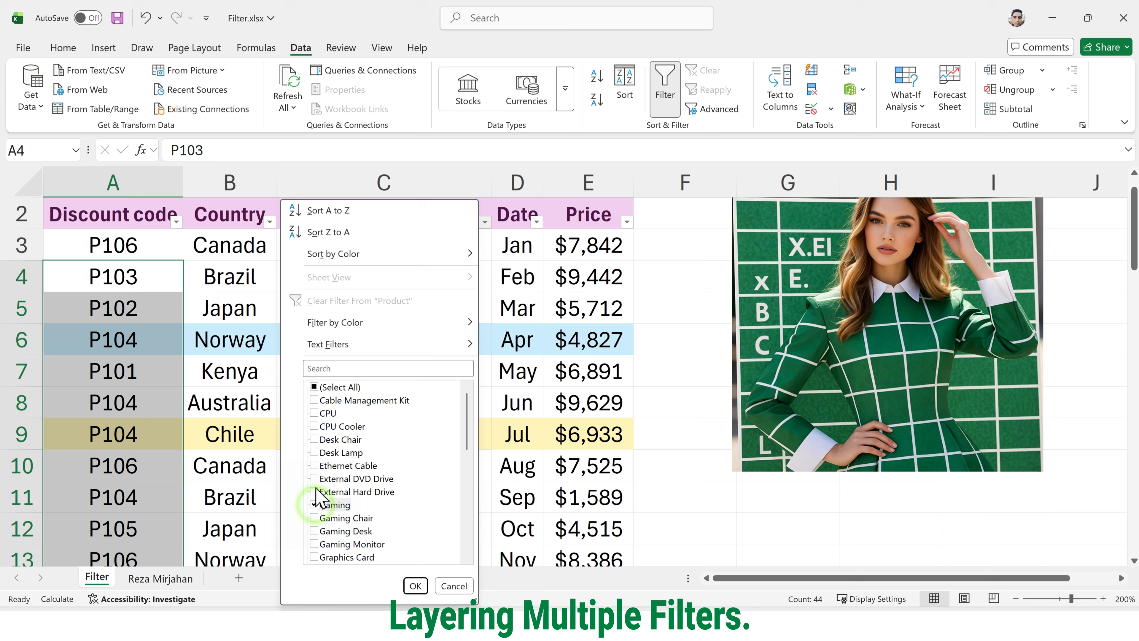
{"action": "left_click", "coordinate": [315, 413]}
{"action": "left_click", "coordinate": [415, 586]}
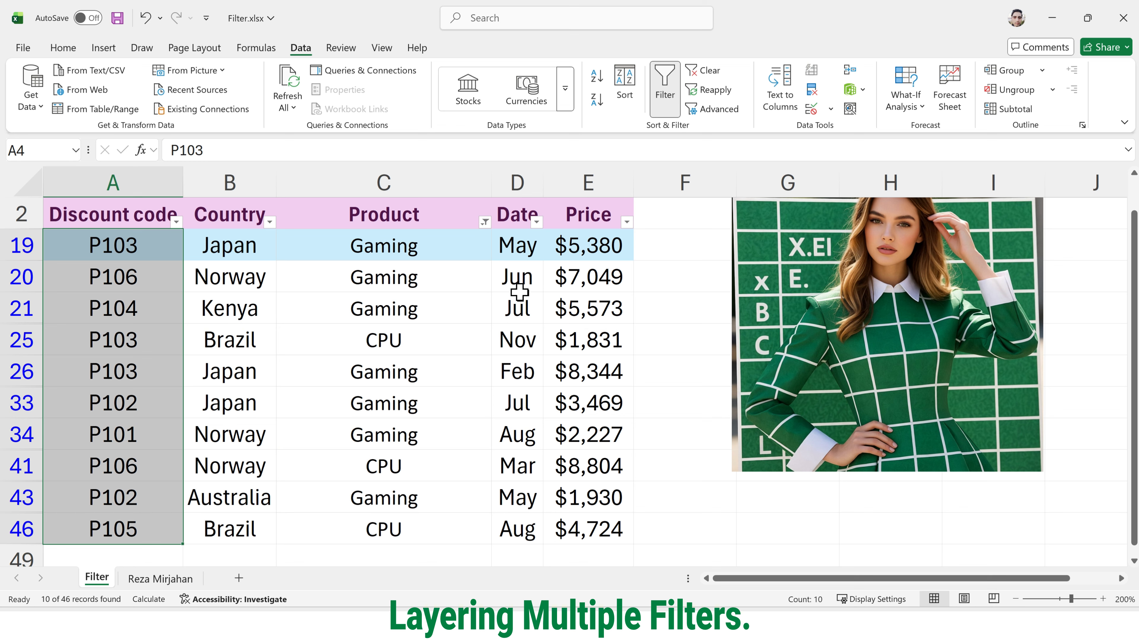
Step: Add a Date filter keeping only Feb and Mar, leaving 2 of 46 records
{"action": "left_click", "coordinate": [537, 222]}
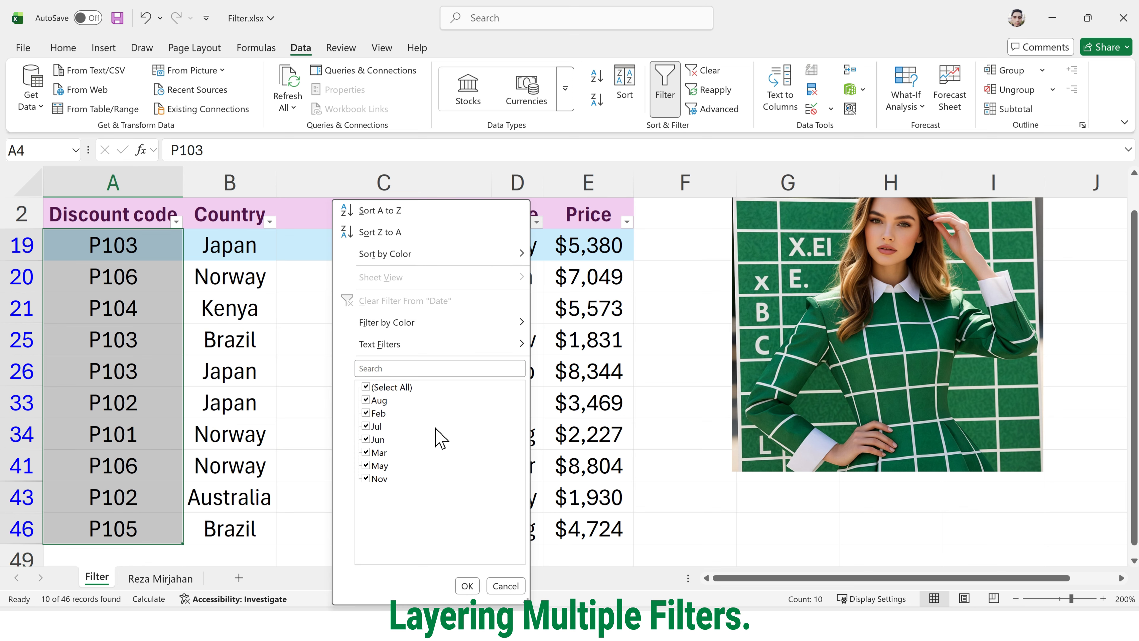
{"action": "left_click", "coordinate": [367, 387]}
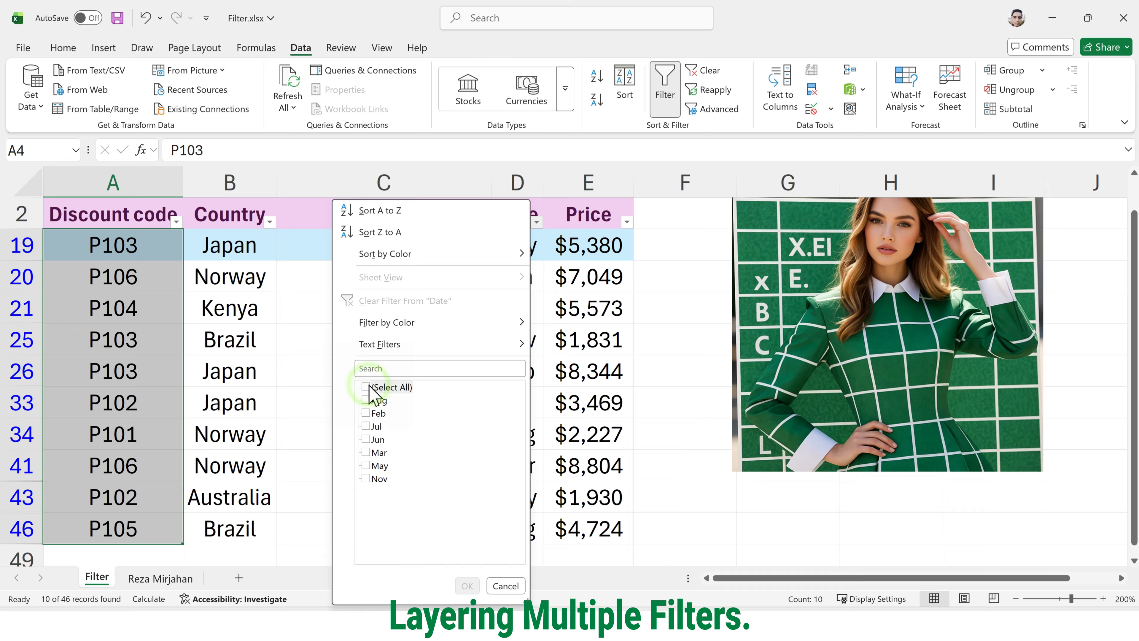
{"action": "left_click", "coordinate": [366, 414]}
{"action": "left_click", "coordinate": [367, 452]}
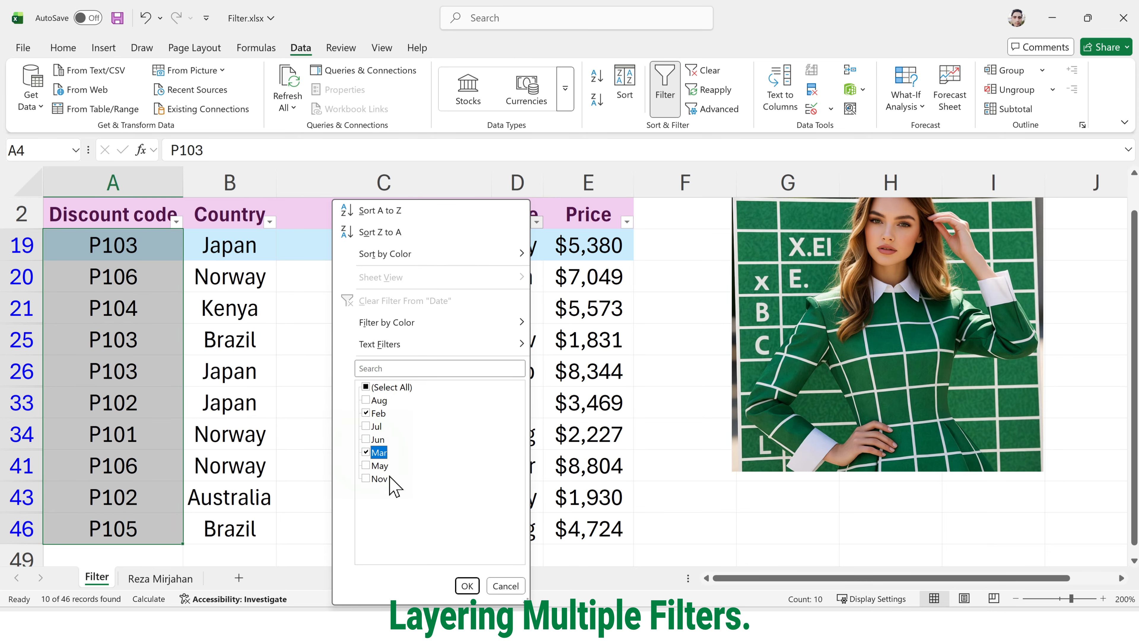
{"action": "left_click", "coordinate": [468, 585]}
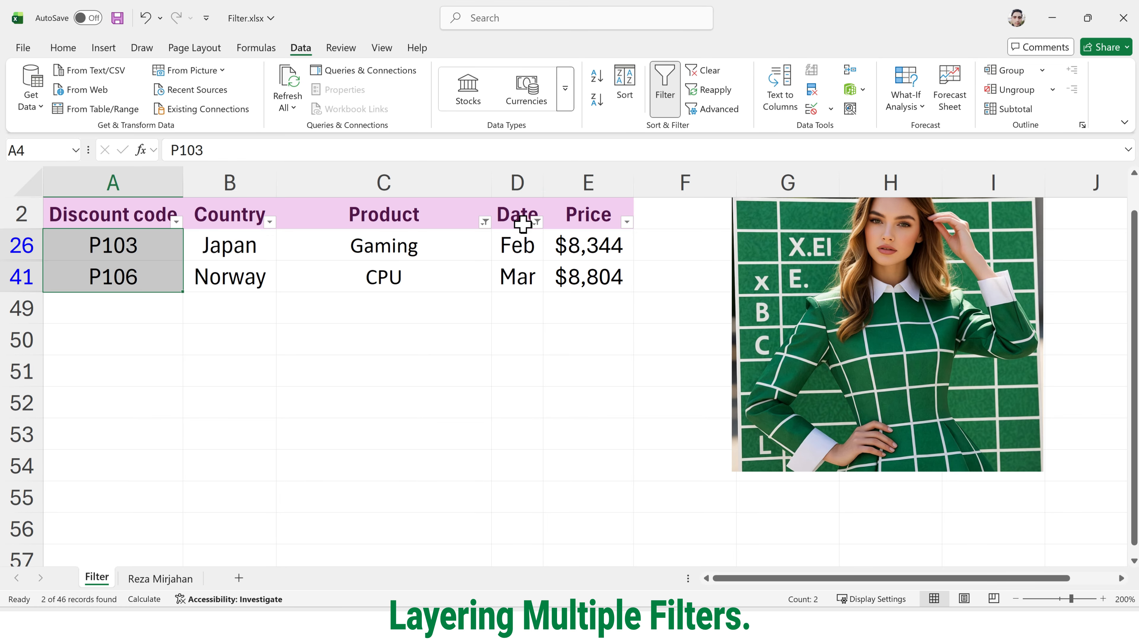
{"action": "key", "text": "ctrl"}
{"action": "key", "text": "ctrl+q"}
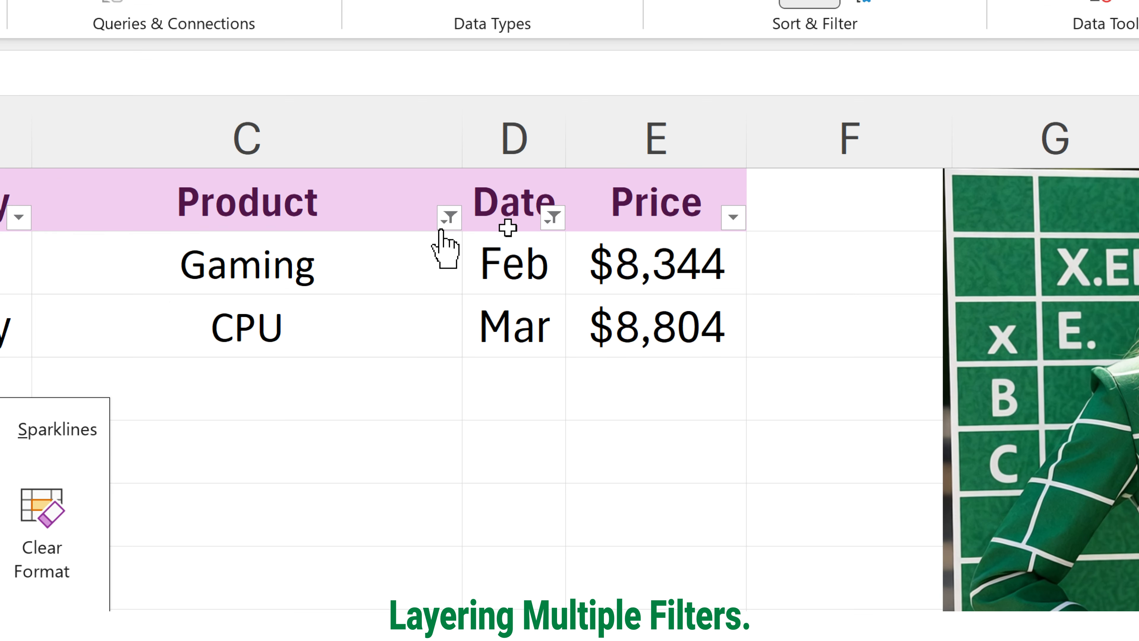
{"action": "key", "text": "ctrl+4"}
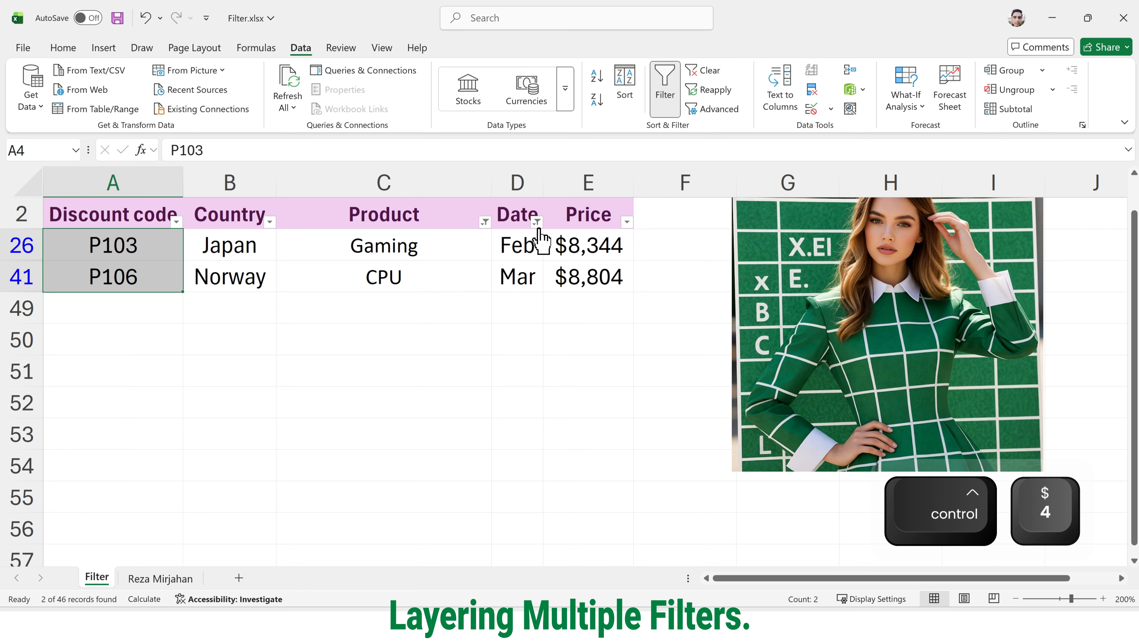
Step: Clear all filters with the Data tab's Clear command and select cell A3
{"action": "left_click", "coordinate": [702, 71]}
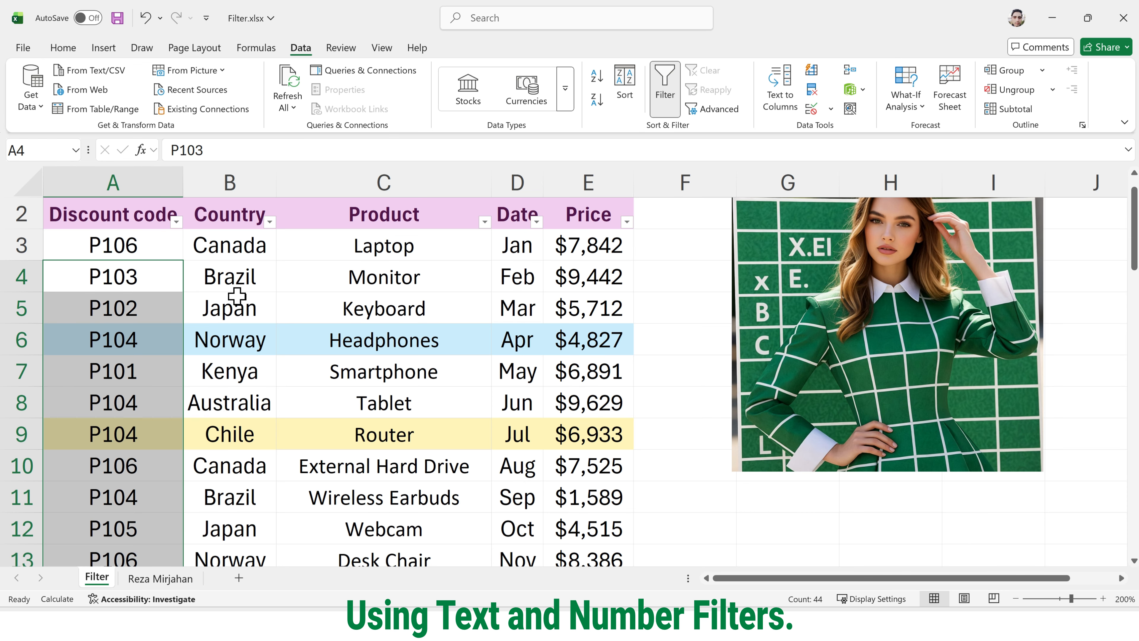
{"action": "left_click", "coordinate": [153, 256]}
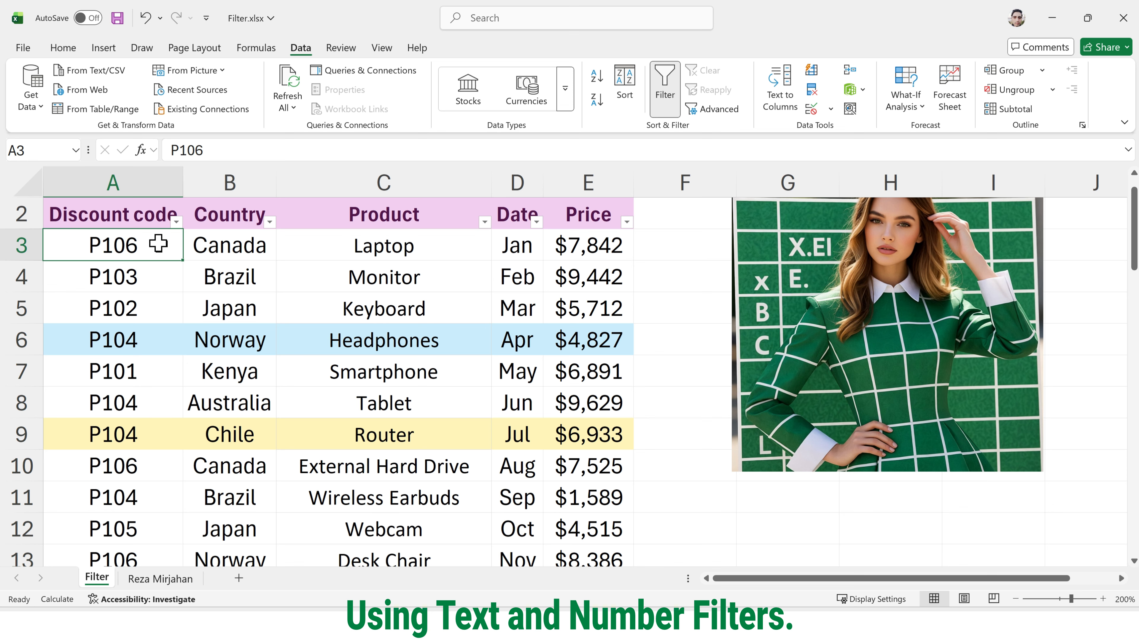
Step: Apply a Text Filters Equals 'p105' condition on Discount code, then select the seven matching rows
{"action": "left_click", "coordinate": [177, 222]}
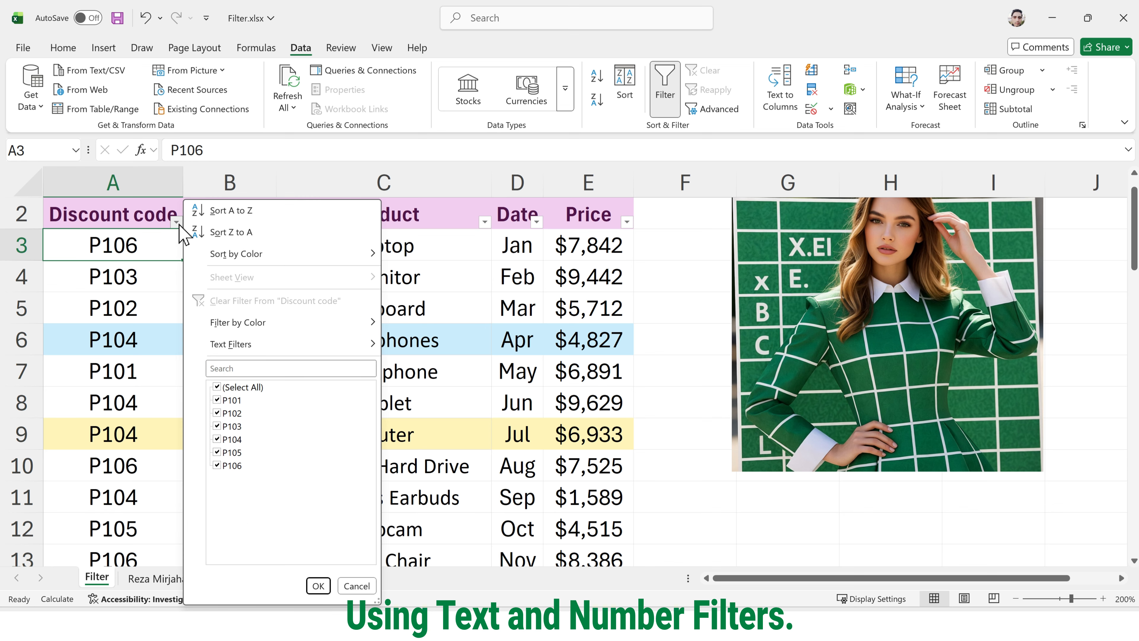
{"action": "mouse_move", "coordinate": [203, 254]}
{"action": "key", "text": "ctrl+4"}
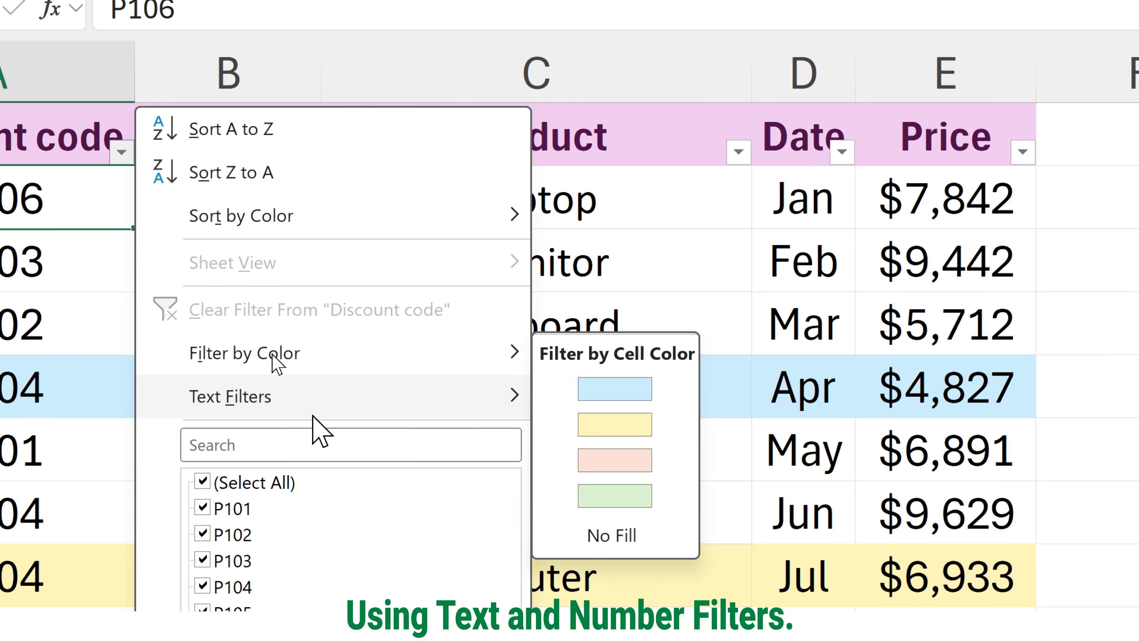
{"action": "mouse_move", "coordinate": [301, 393]}
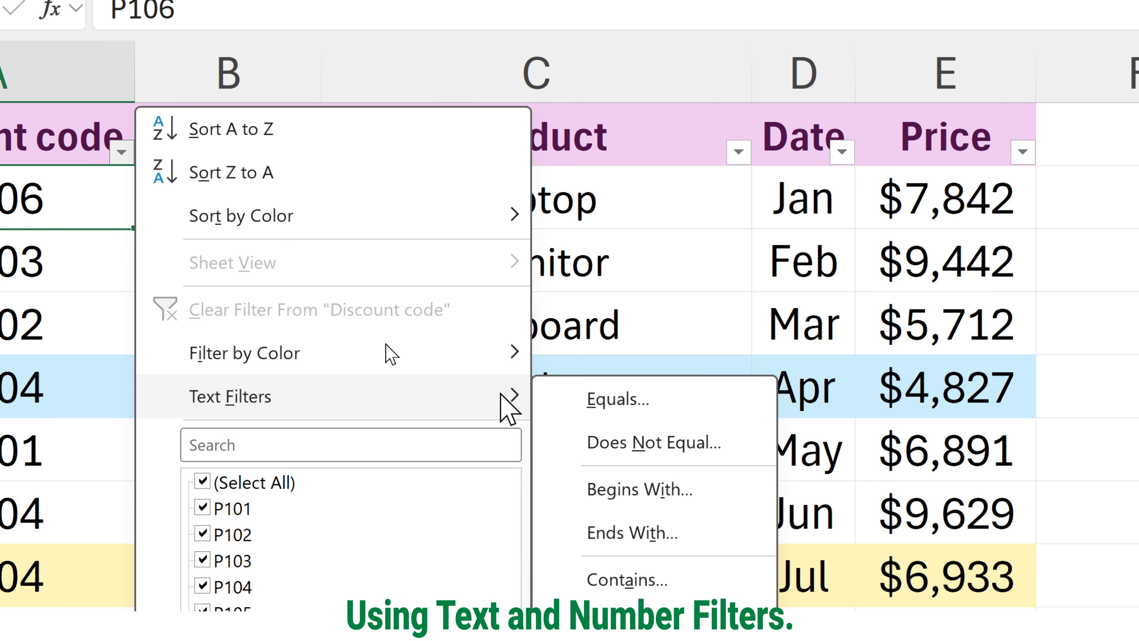
{"action": "left_click", "coordinate": [592, 399]}
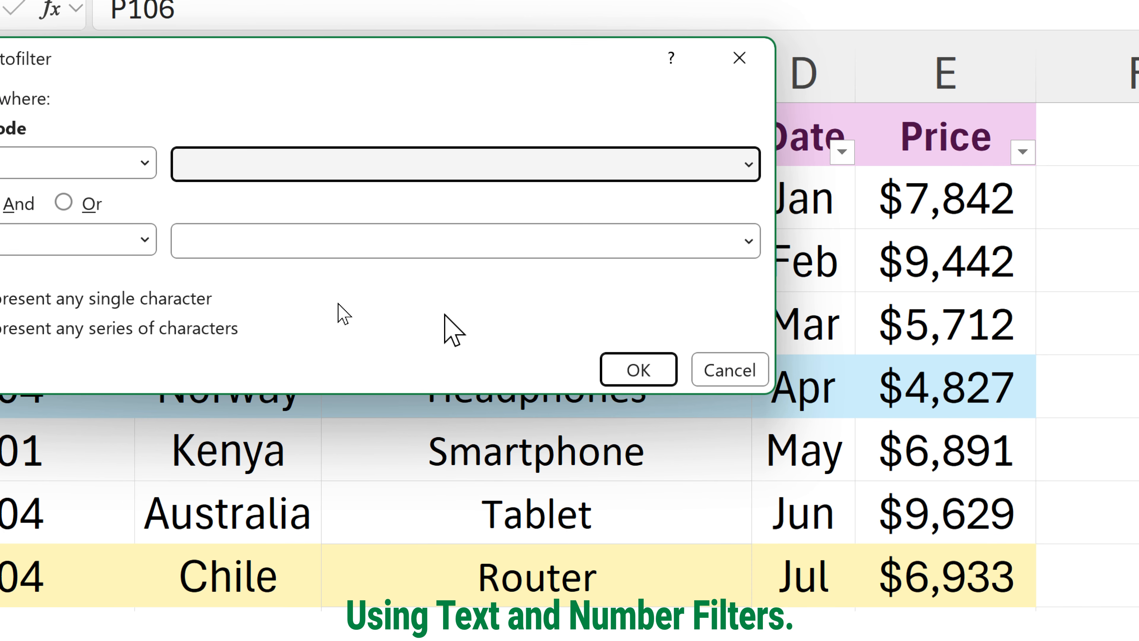
{"action": "type", "text": "p105"}
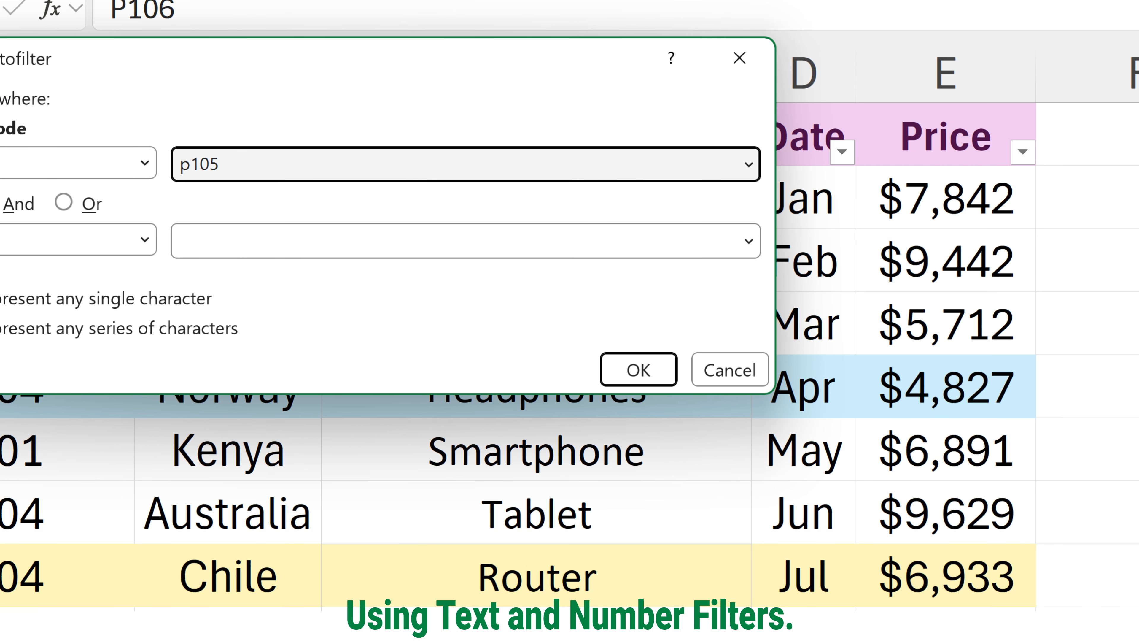
{"action": "key", "text": "Return"}
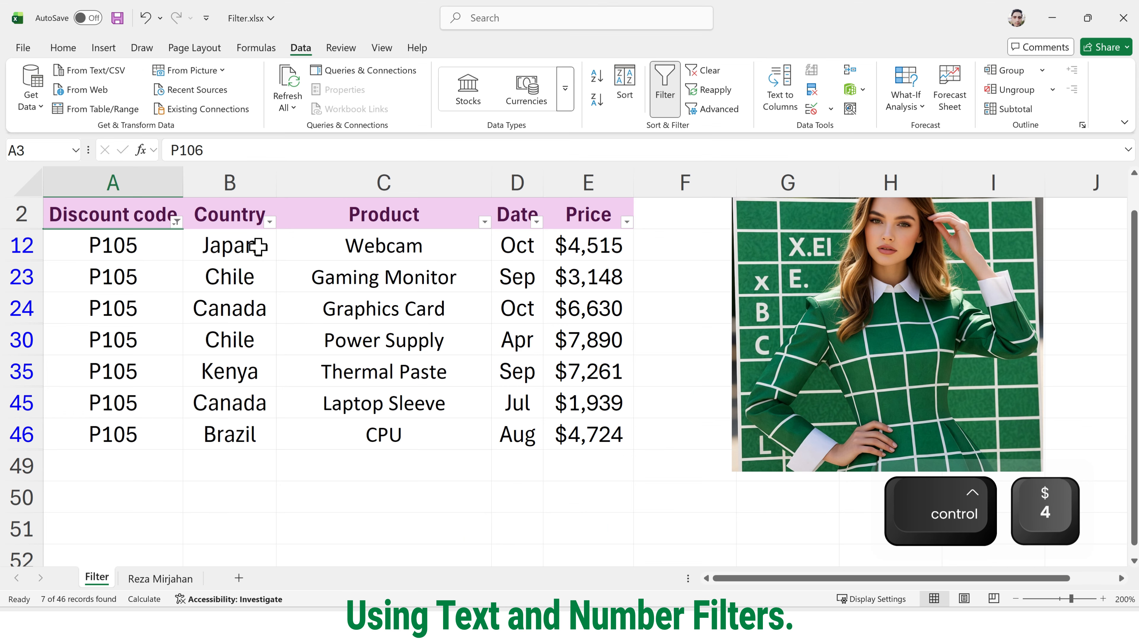
{"action": "left_click_drag", "start_coordinate": [89, 207], "coordinate": [62, 500]}
{"action": "left_click_drag", "start_coordinate": [147, 396], "coordinate": [149, 421]}
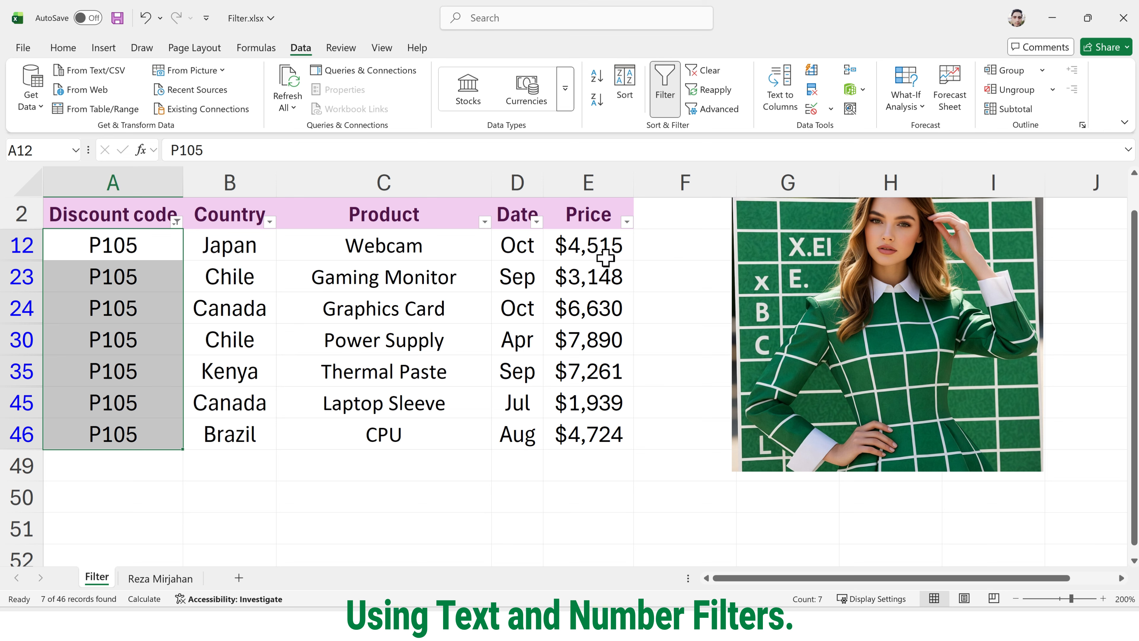
Step: Add a Price filter of Greater Than 5000, leaving 3 of 46 records
{"action": "left_click_drag", "start_coordinate": [606, 246], "coordinate": [611, 433]}
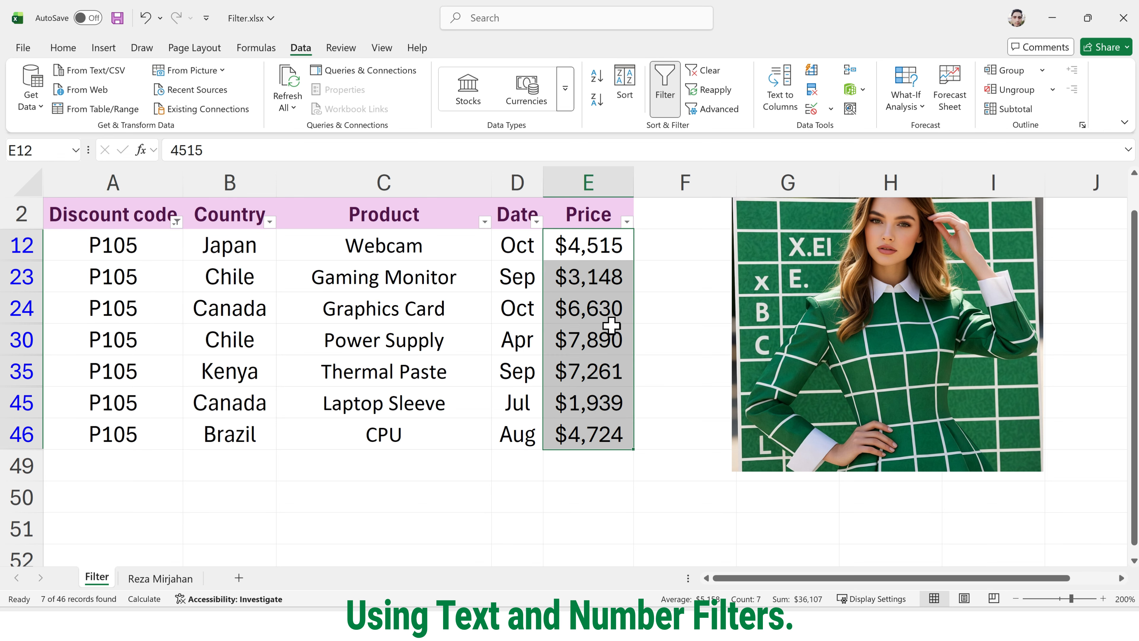
{"action": "left_click", "coordinate": [627, 222]}
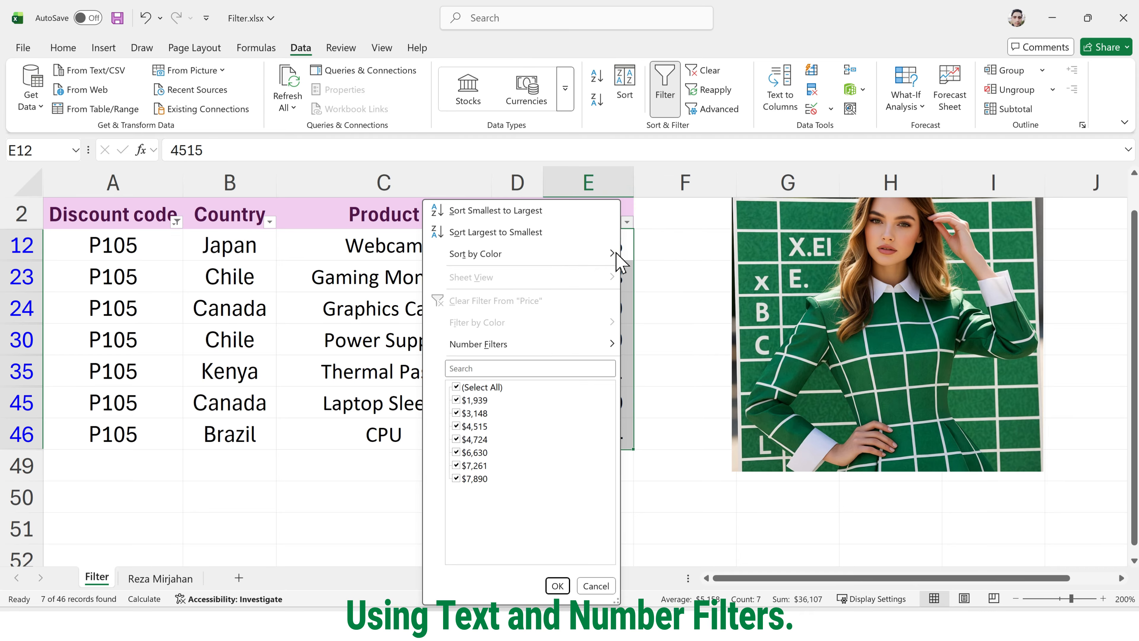
{"action": "mouse_move", "coordinate": [610, 337]}
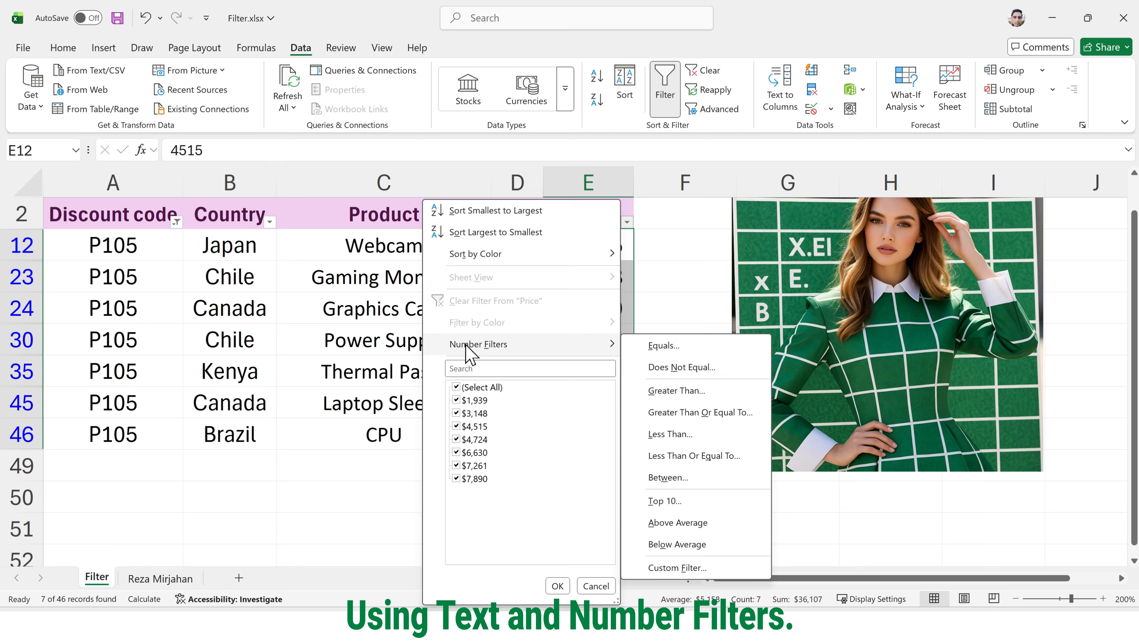
{"action": "left_click", "coordinate": [706, 390]}
{"action": "type", "text": "5"}
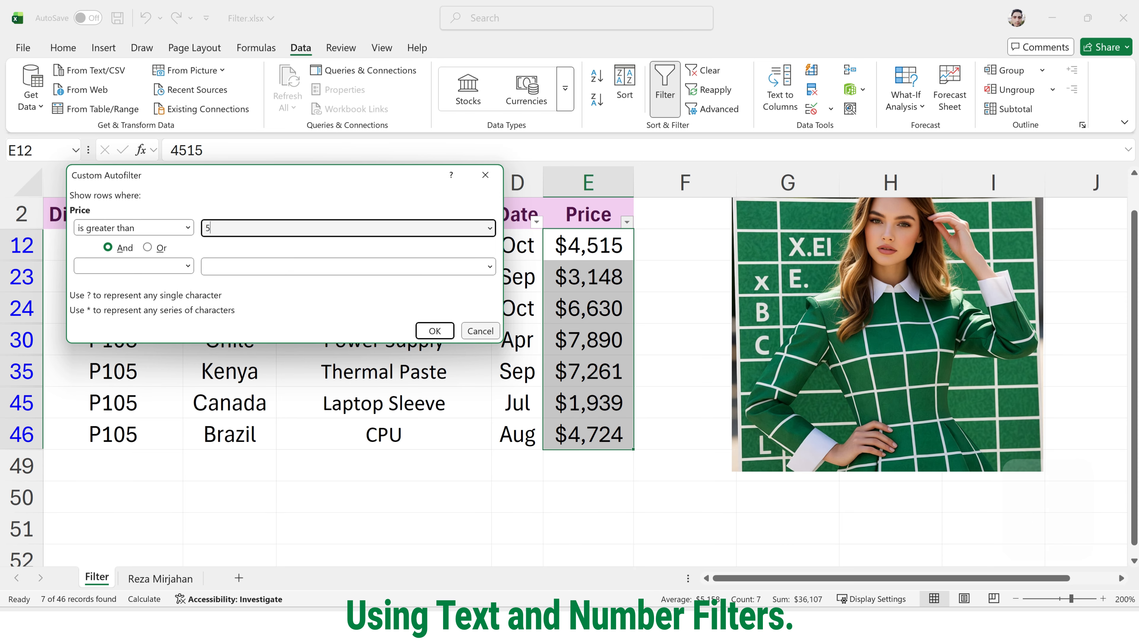
{"action": "type", "text": "000"}
{"action": "key", "text": "Return"}
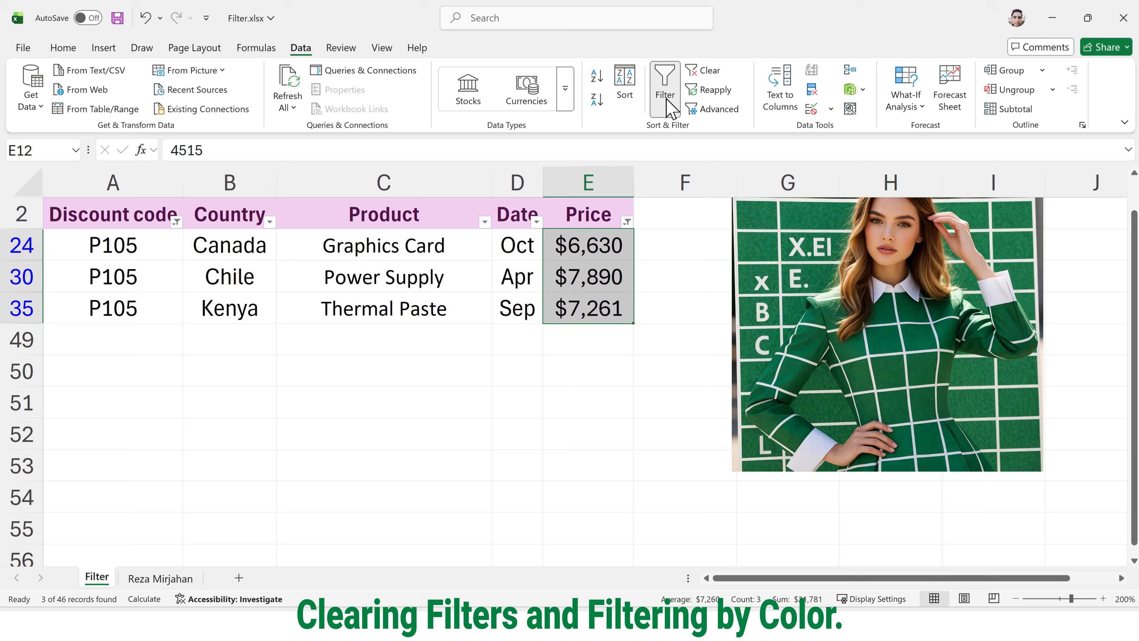
Step: Clear the Discount code and Price filters and scroll through the restored table
{"action": "left_click", "coordinate": [696, 71]}
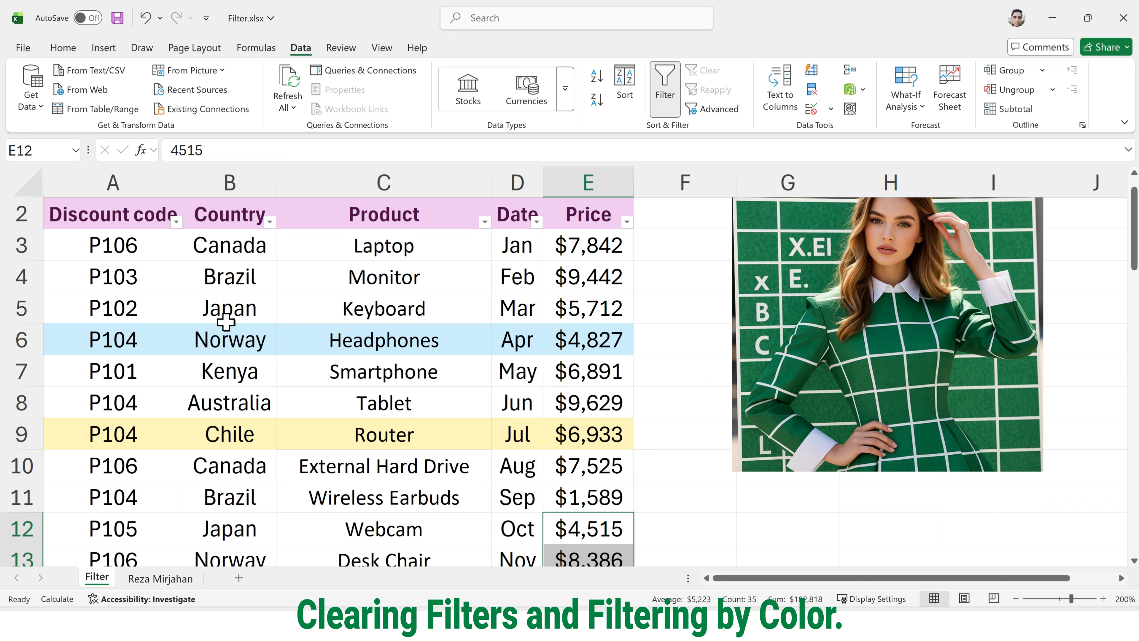
{"action": "scroll", "coordinate": [226, 332], "scroll_direction": "down", "scroll_amount": 7}
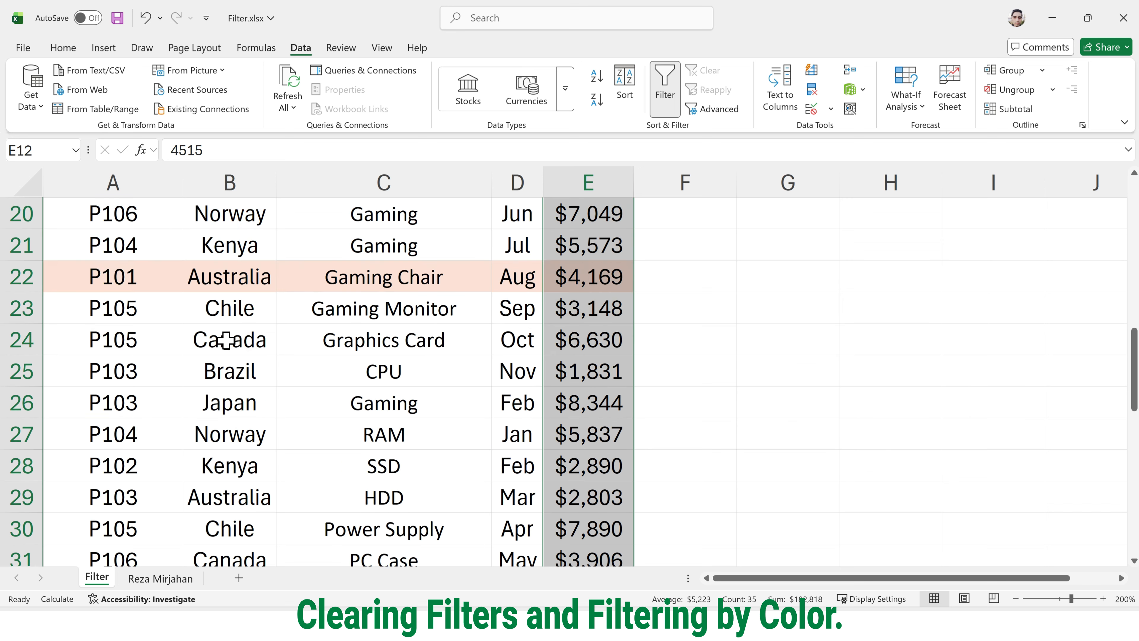
{"action": "scroll", "coordinate": [226, 341], "scroll_direction": "down", "scroll_amount": 1}
{"action": "scroll", "coordinate": [224, 338], "scroll_direction": "up", "scroll_amount": 8}
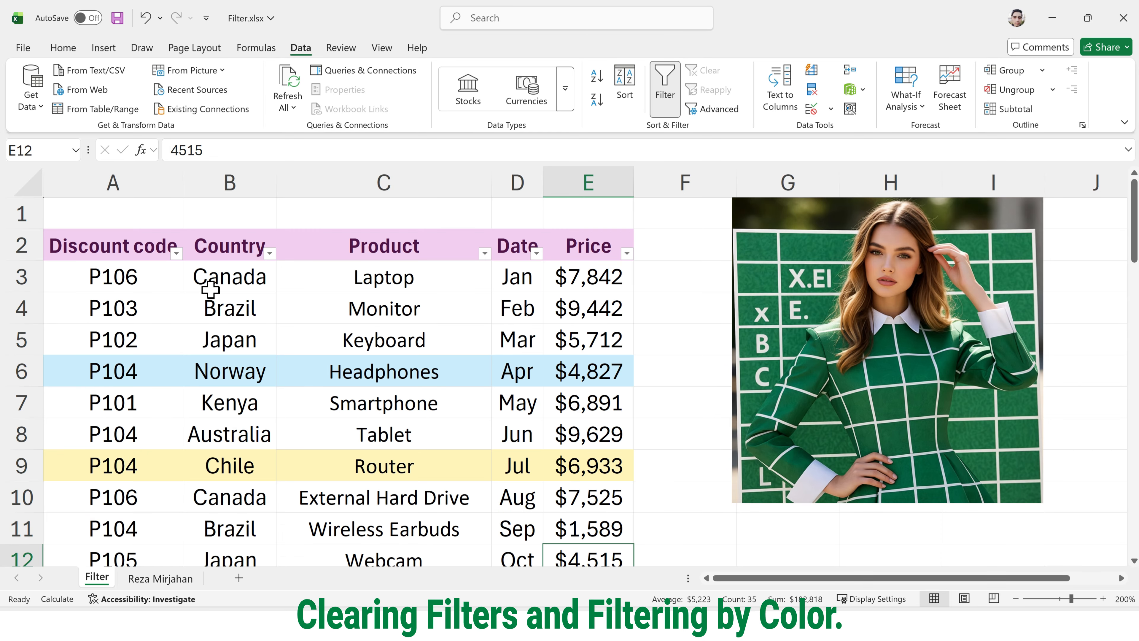
Step: Filter Discount code by light blue cell colour, leaving only the P104 and P103 rows
{"action": "left_click", "coordinate": [176, 254]}
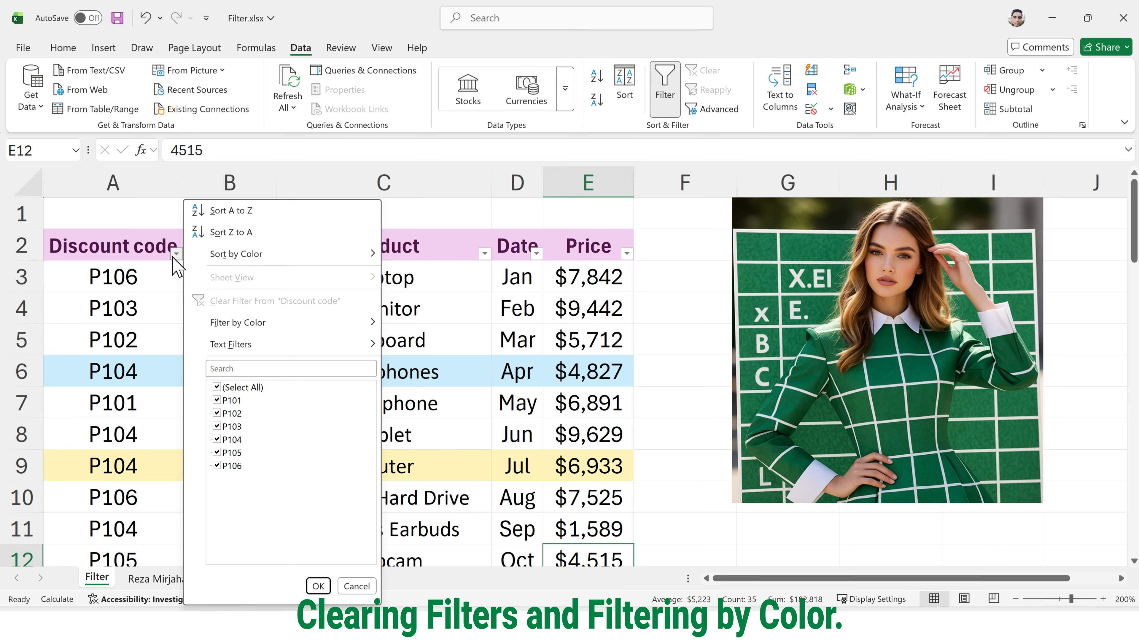
{"action": "mouse_move", "coordinate": [258, 324]}
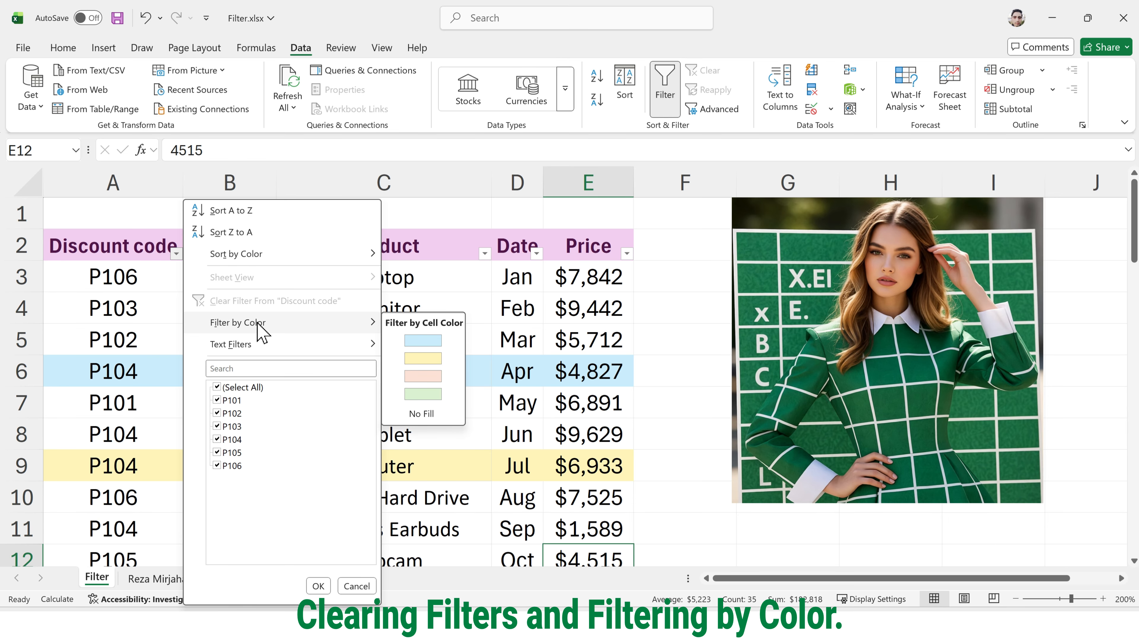
{"action": "key", "text": "ctrl+4"}
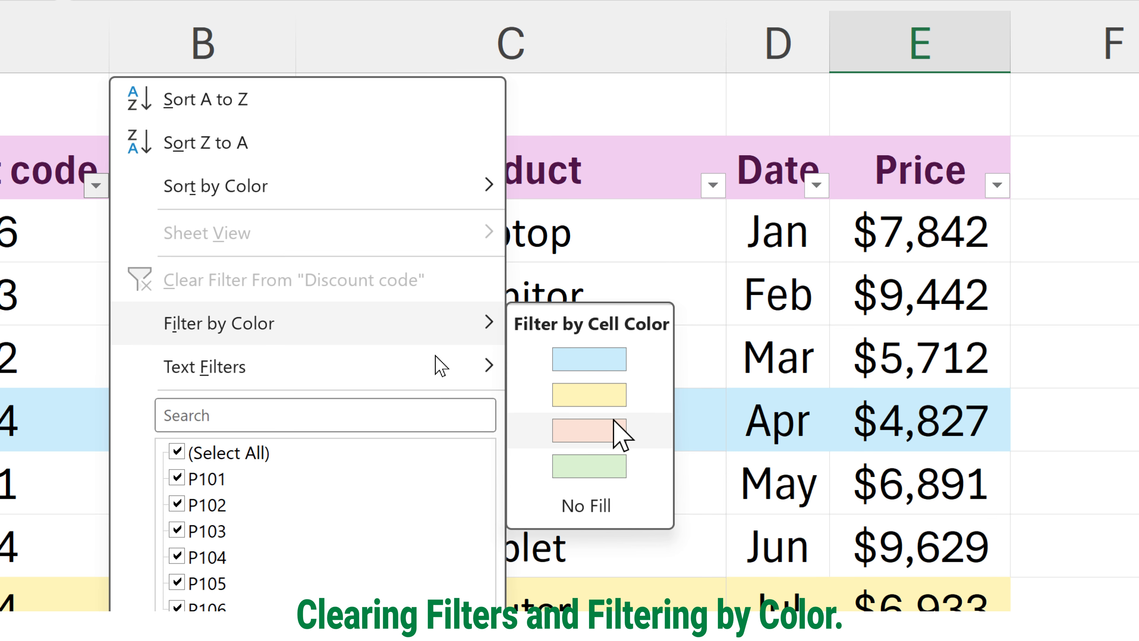
{"action": "left_click", "coordinate": [614, 360]}
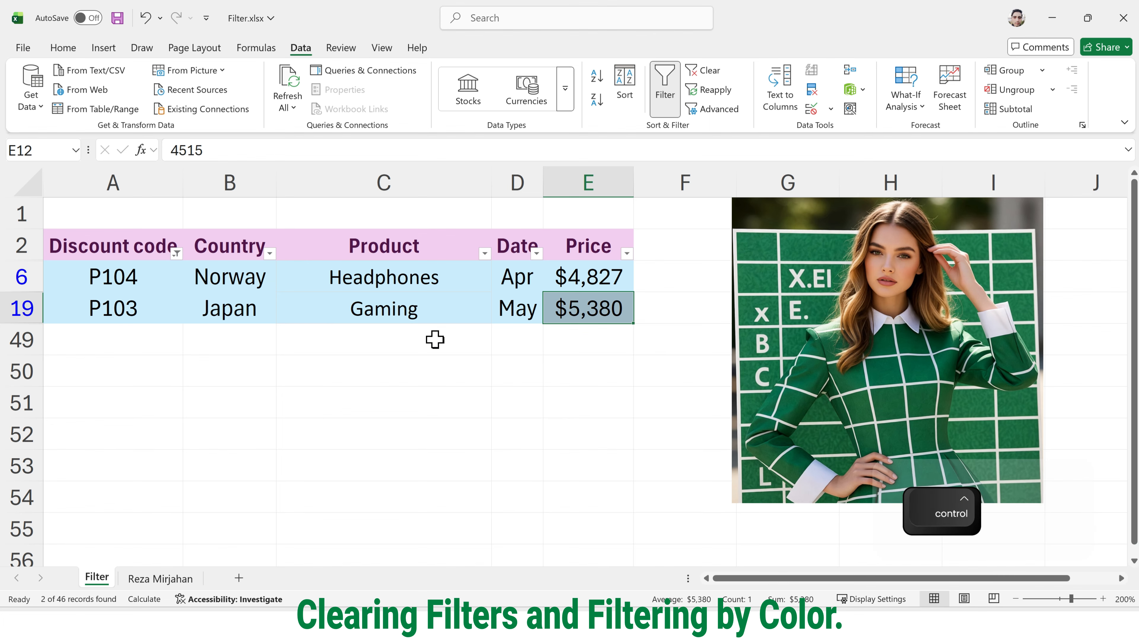
{"action": "key", "text": "ctrl+q"}
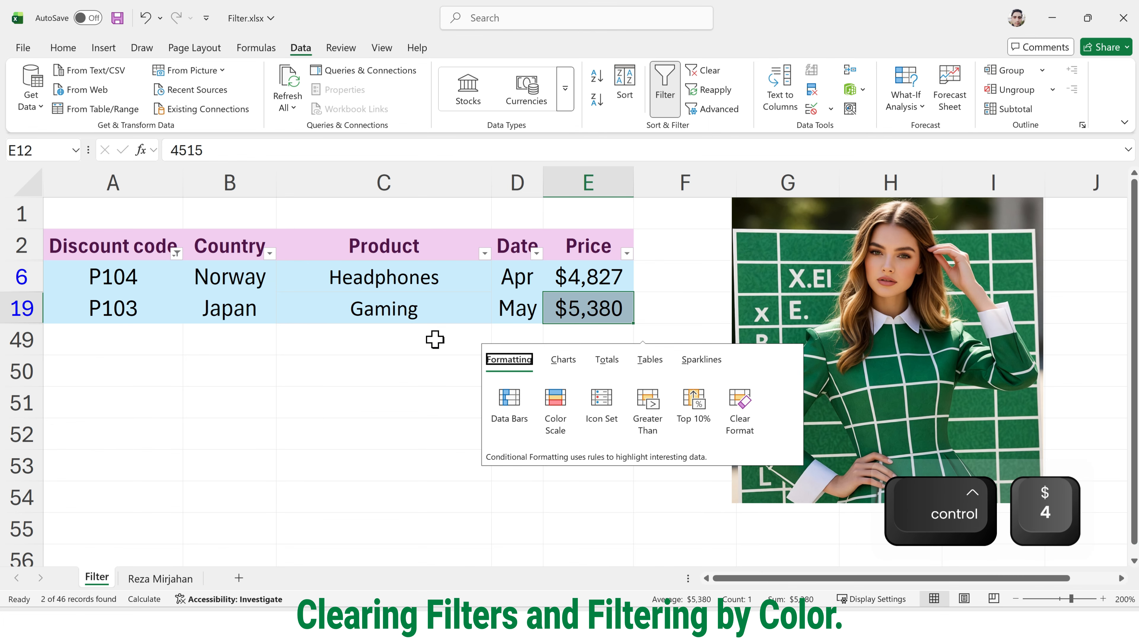
{"action": "left_click", "coordinate": [330, 345]}
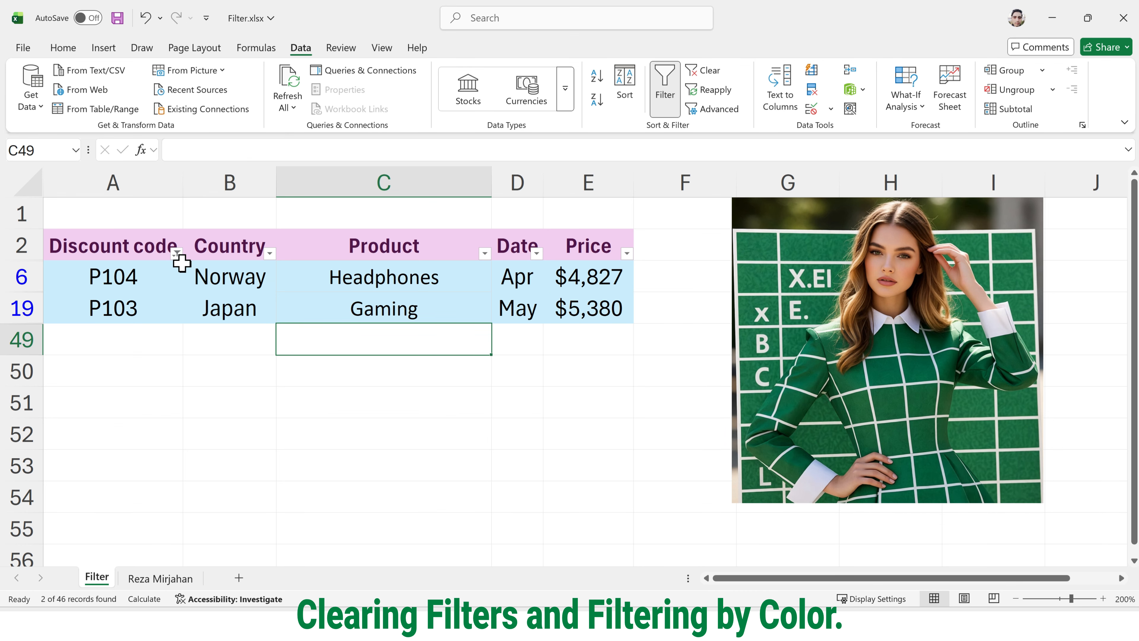
Step: Filter the Discount code column by the pink fill so only the P101 Australia Gaming Chair row remains
{"action": "left_click", "coordinate": [177, 254]}
{"action": "mouse_move", "coordinate": [265, 336]}
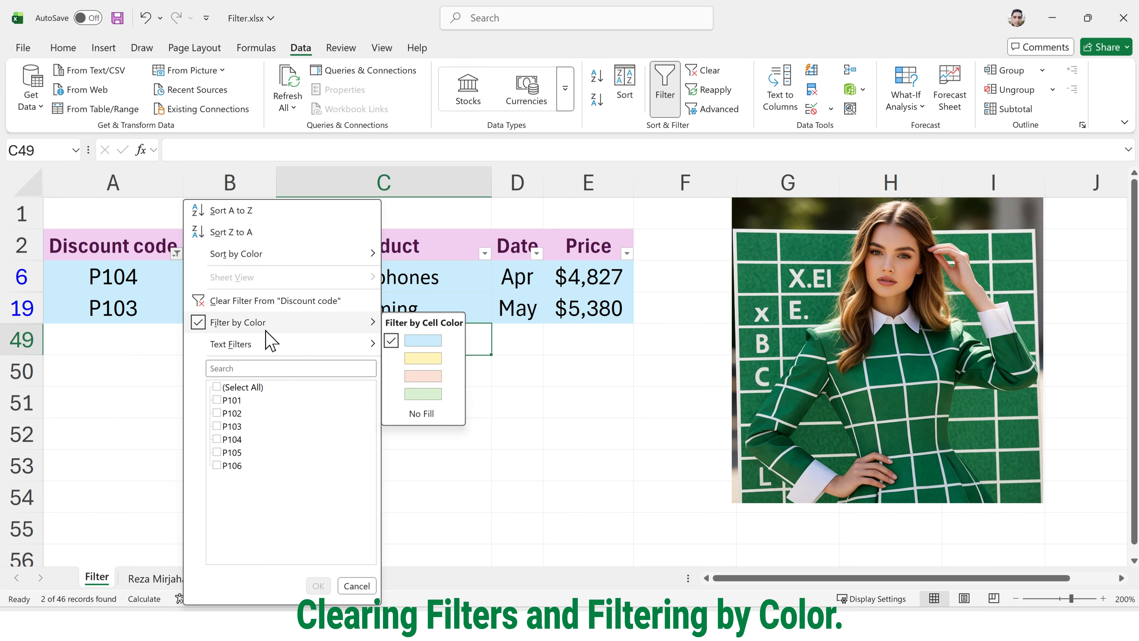
{"action": "left_click", "coordinate": [419, 377]}
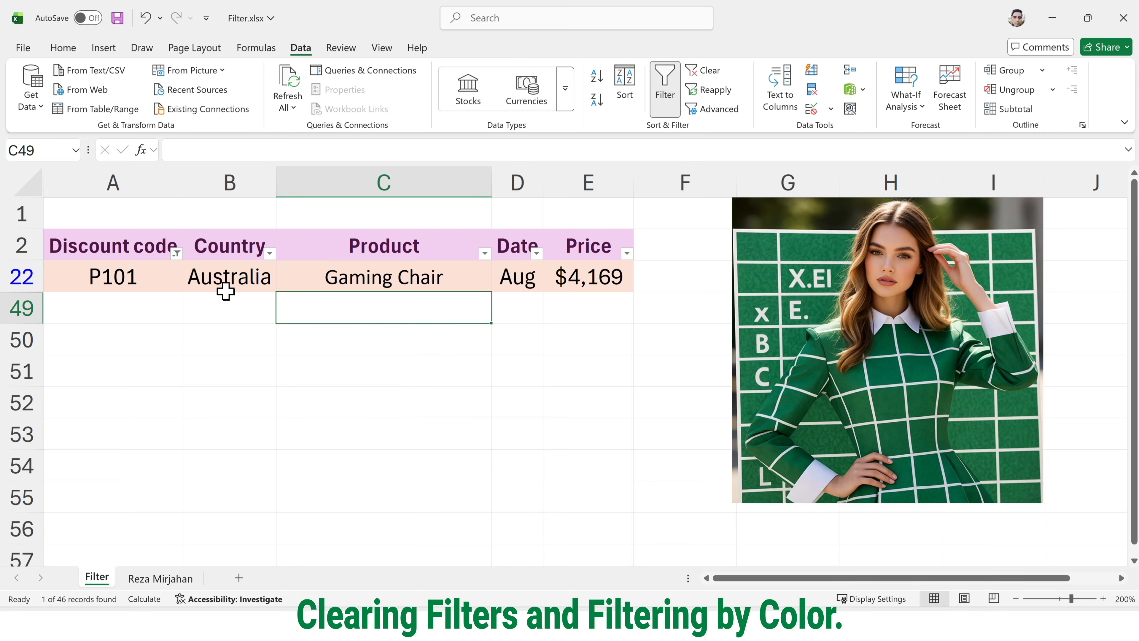
{"action": "left_click", "coordinate": [177, 254]}
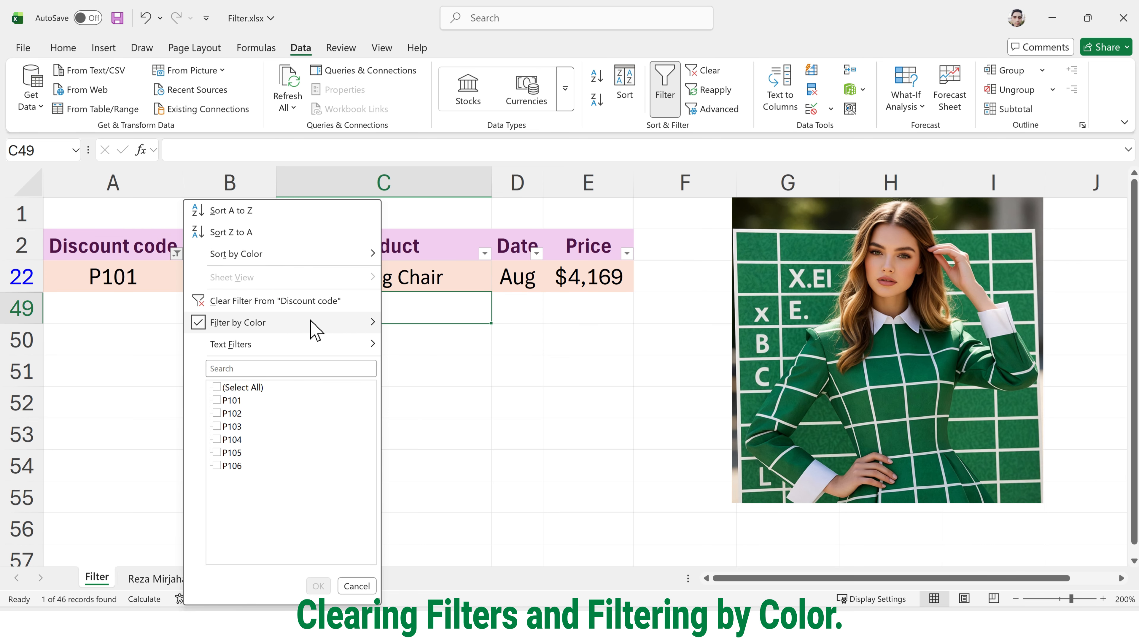